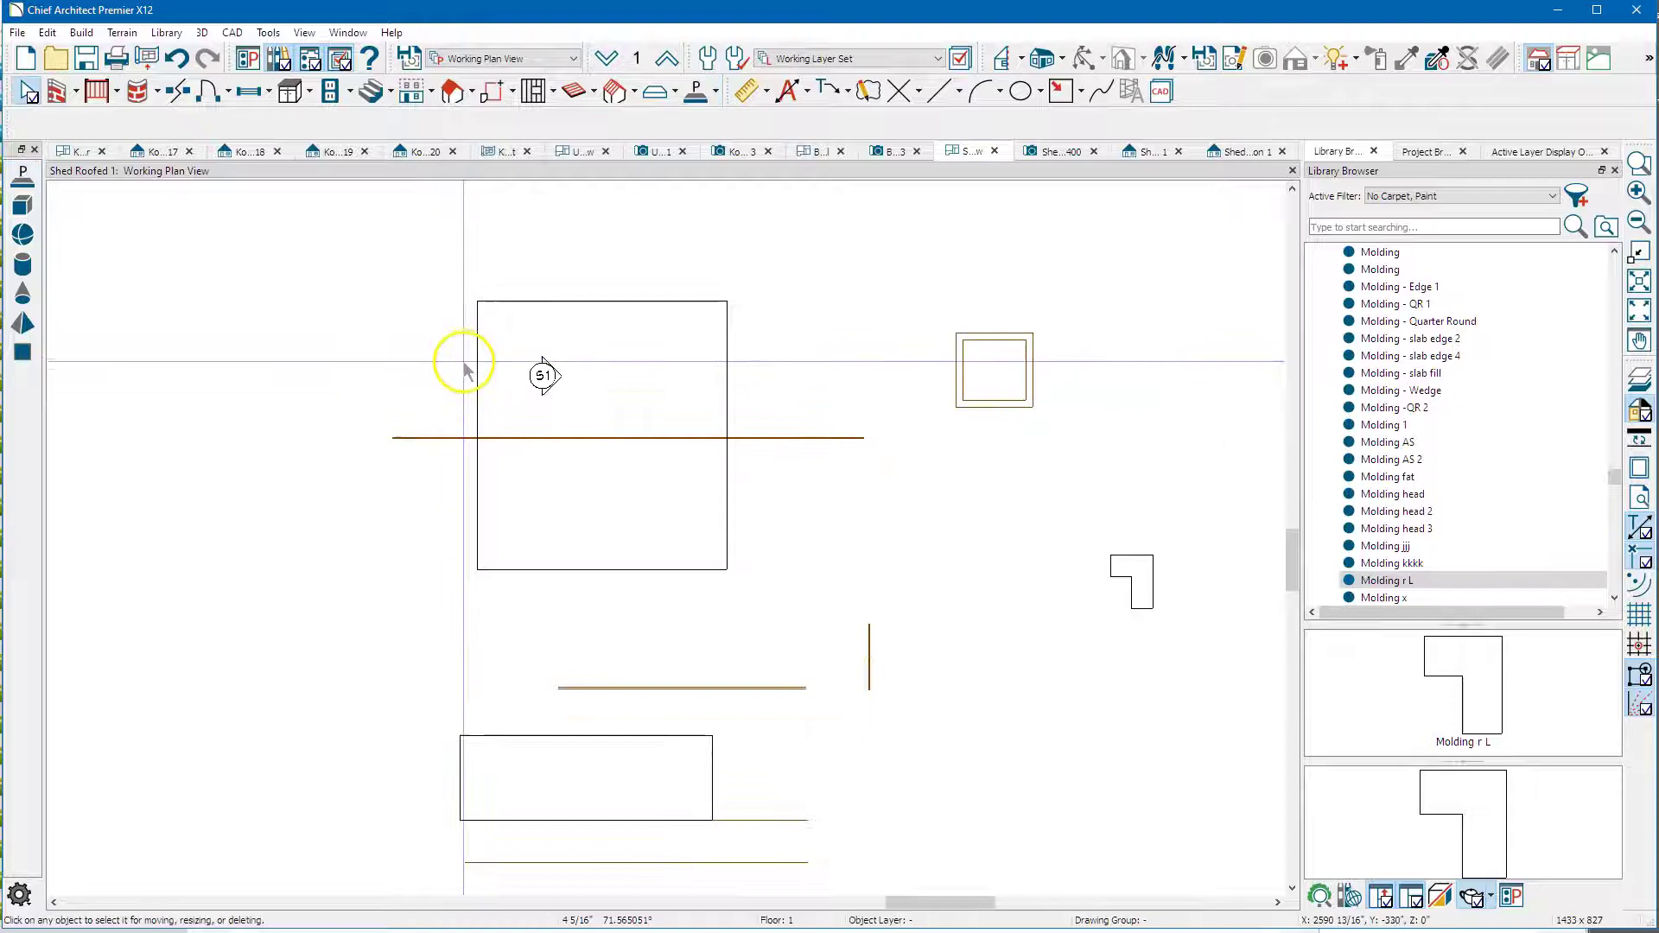
- Review the molding profile and height settings of the long horizontal molding polyline crossing the large rectangle
{"action": "left_click", "coordinate": [477, 371]}
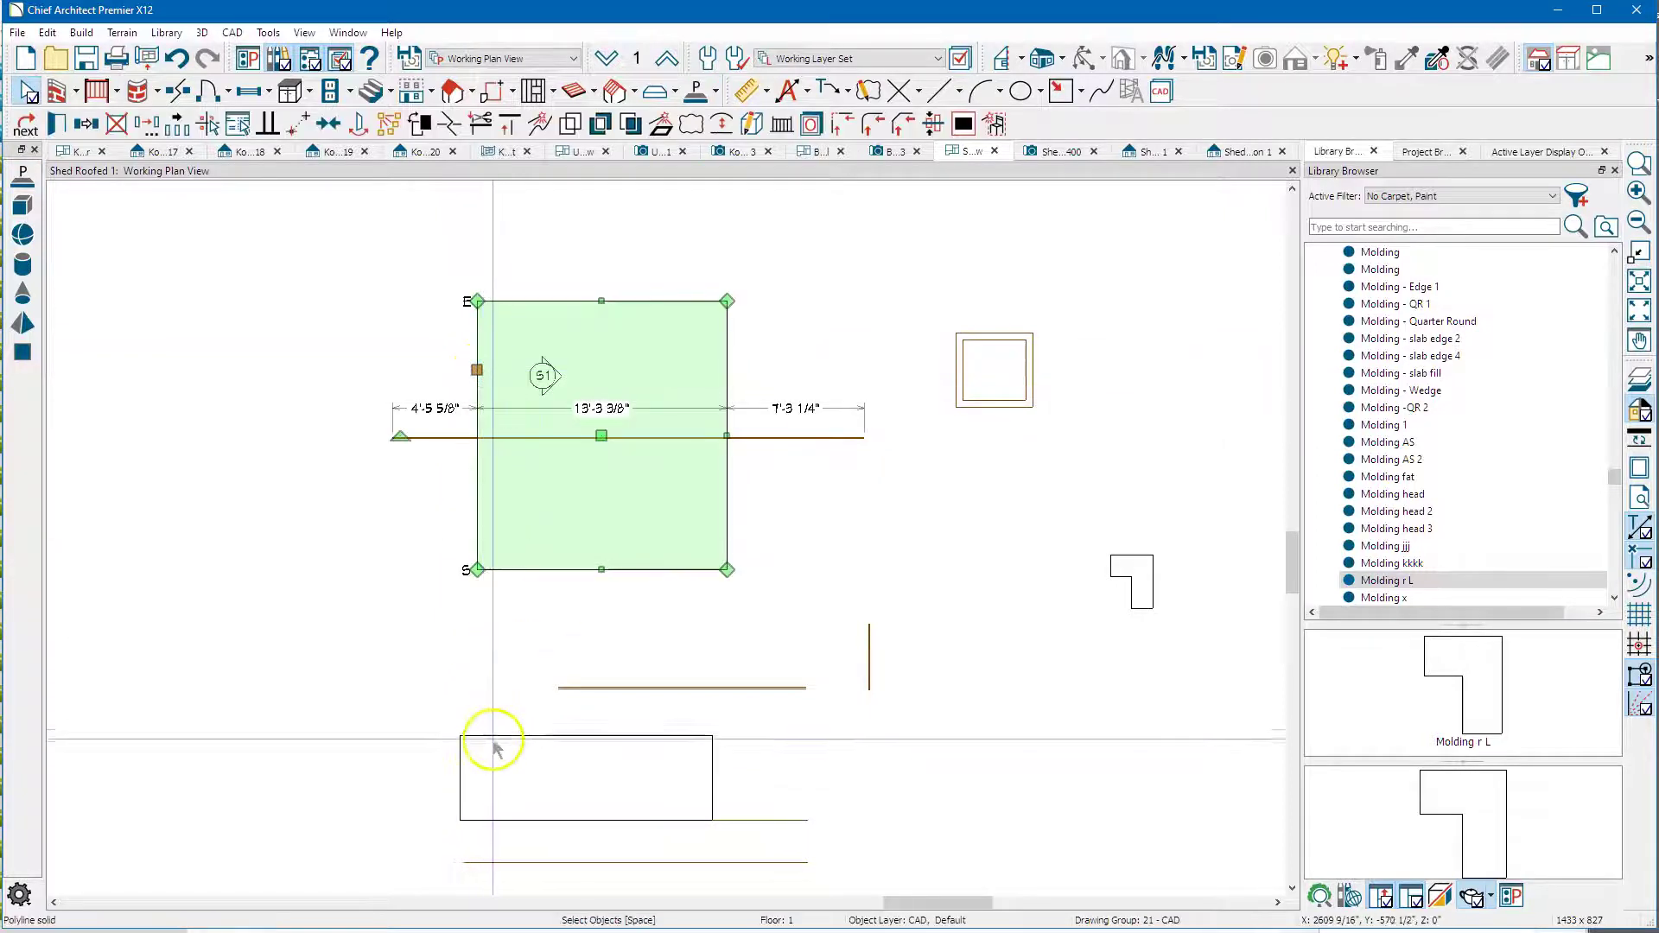
{"action": "left_click", "coordinate": [497, 735]}
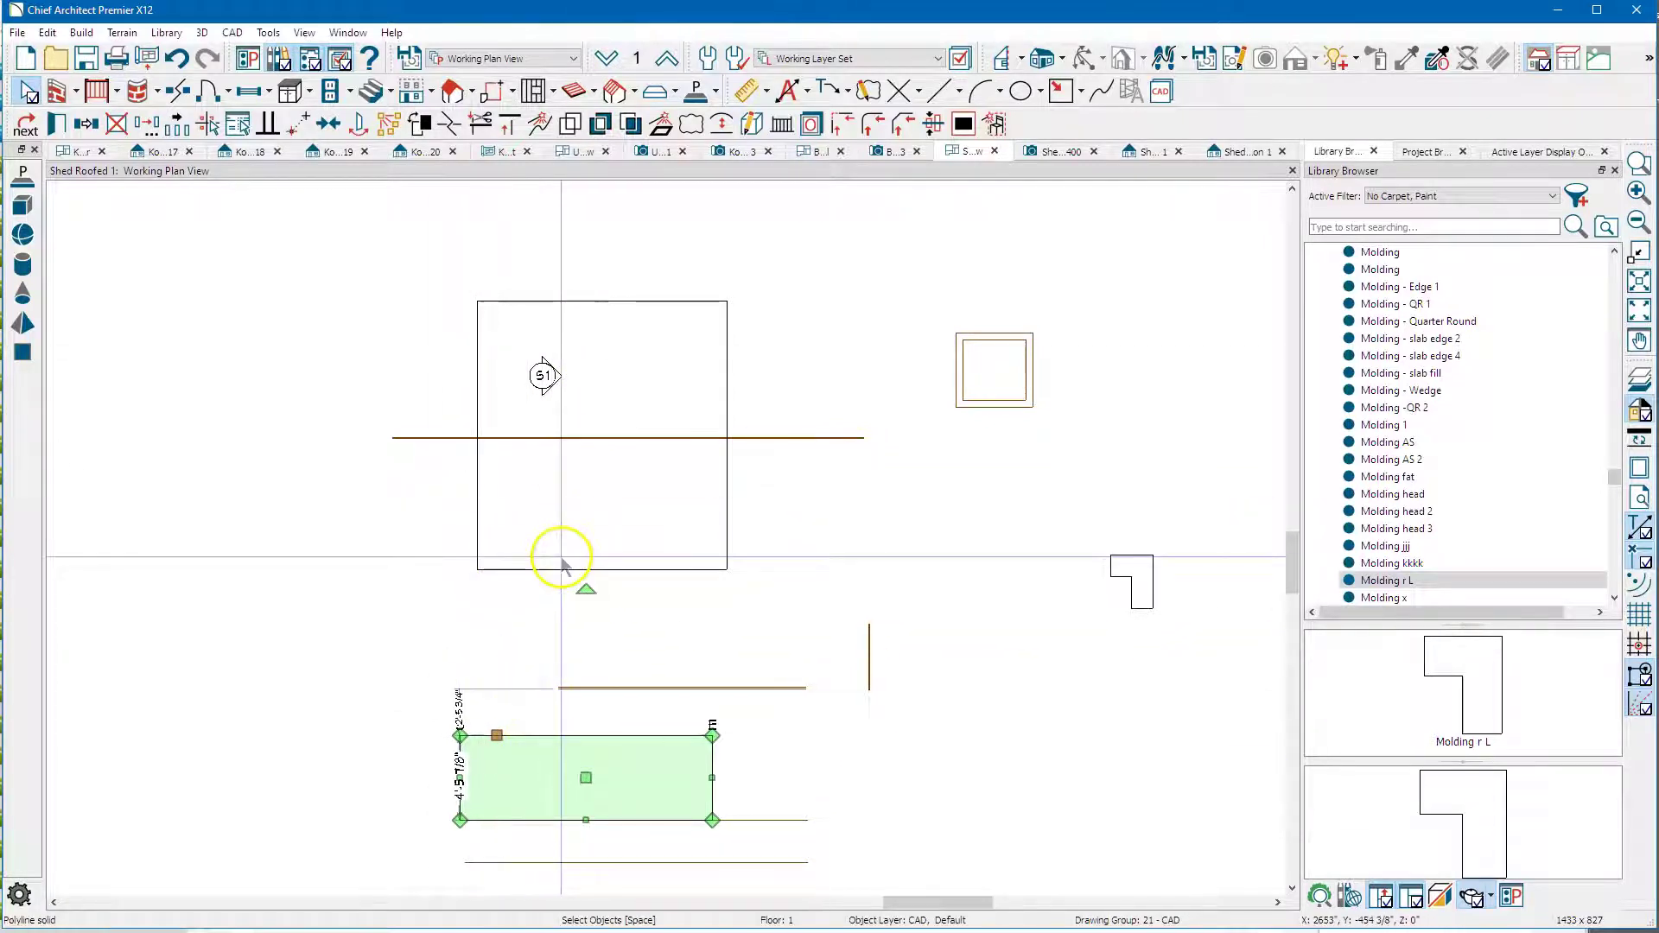
{"action": "left_click", "coordinate": [431, 439]}
{"action": "double_click", "coordinate": [434, 443]}
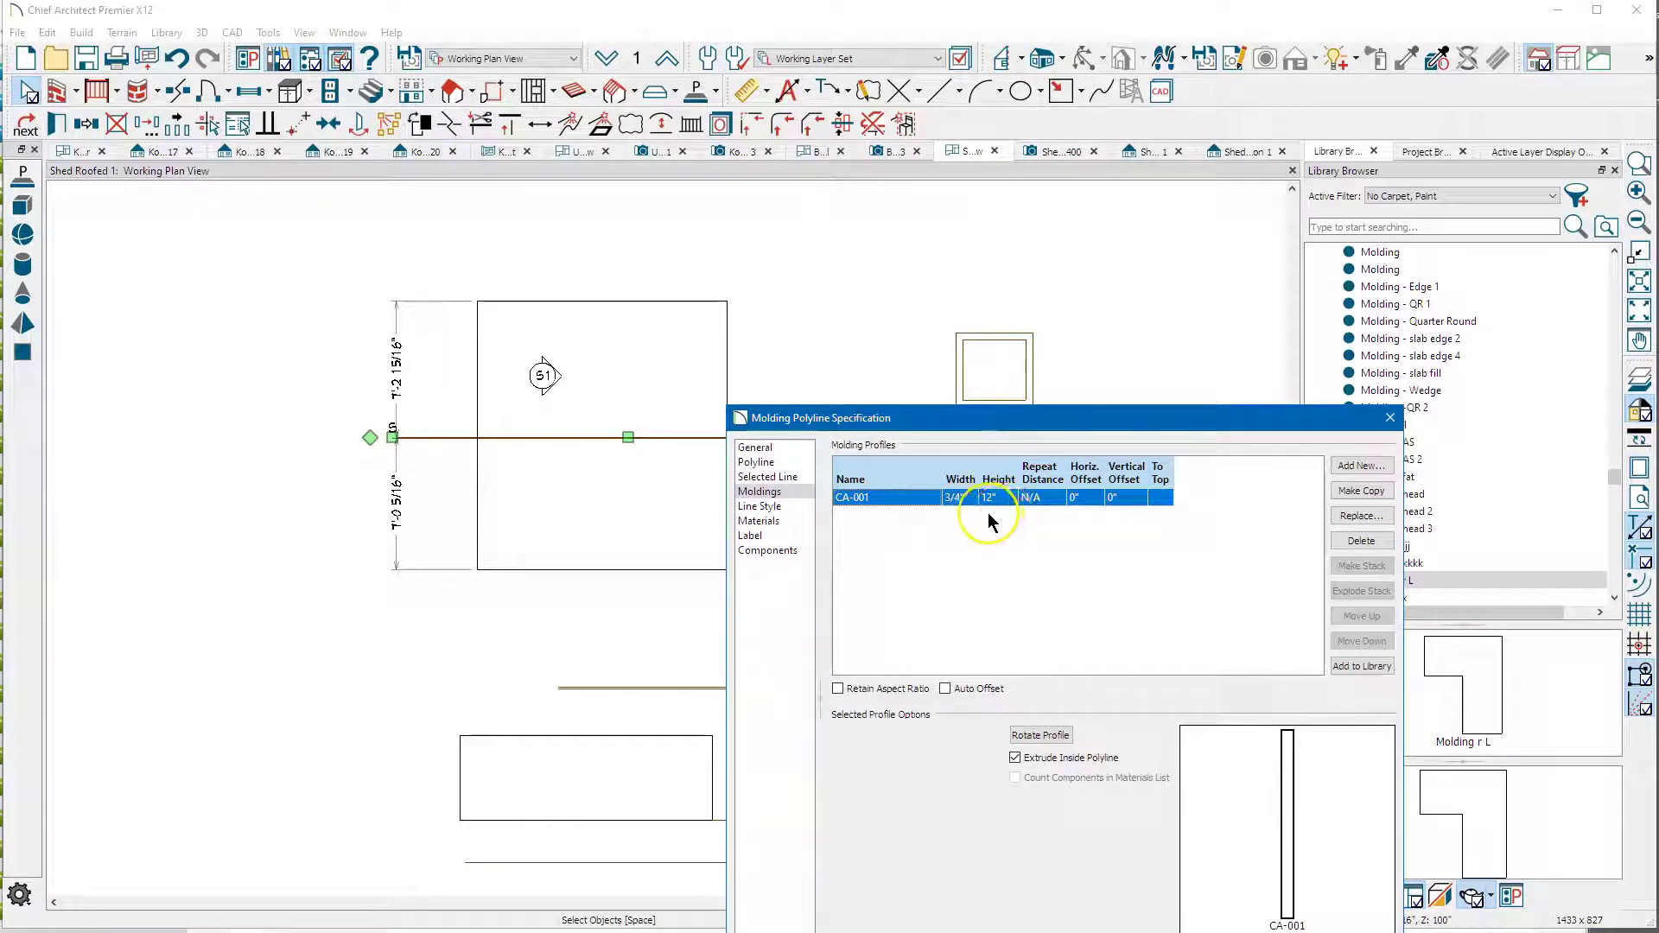
{"action": "left_click", "coordinate": [786, 448]}
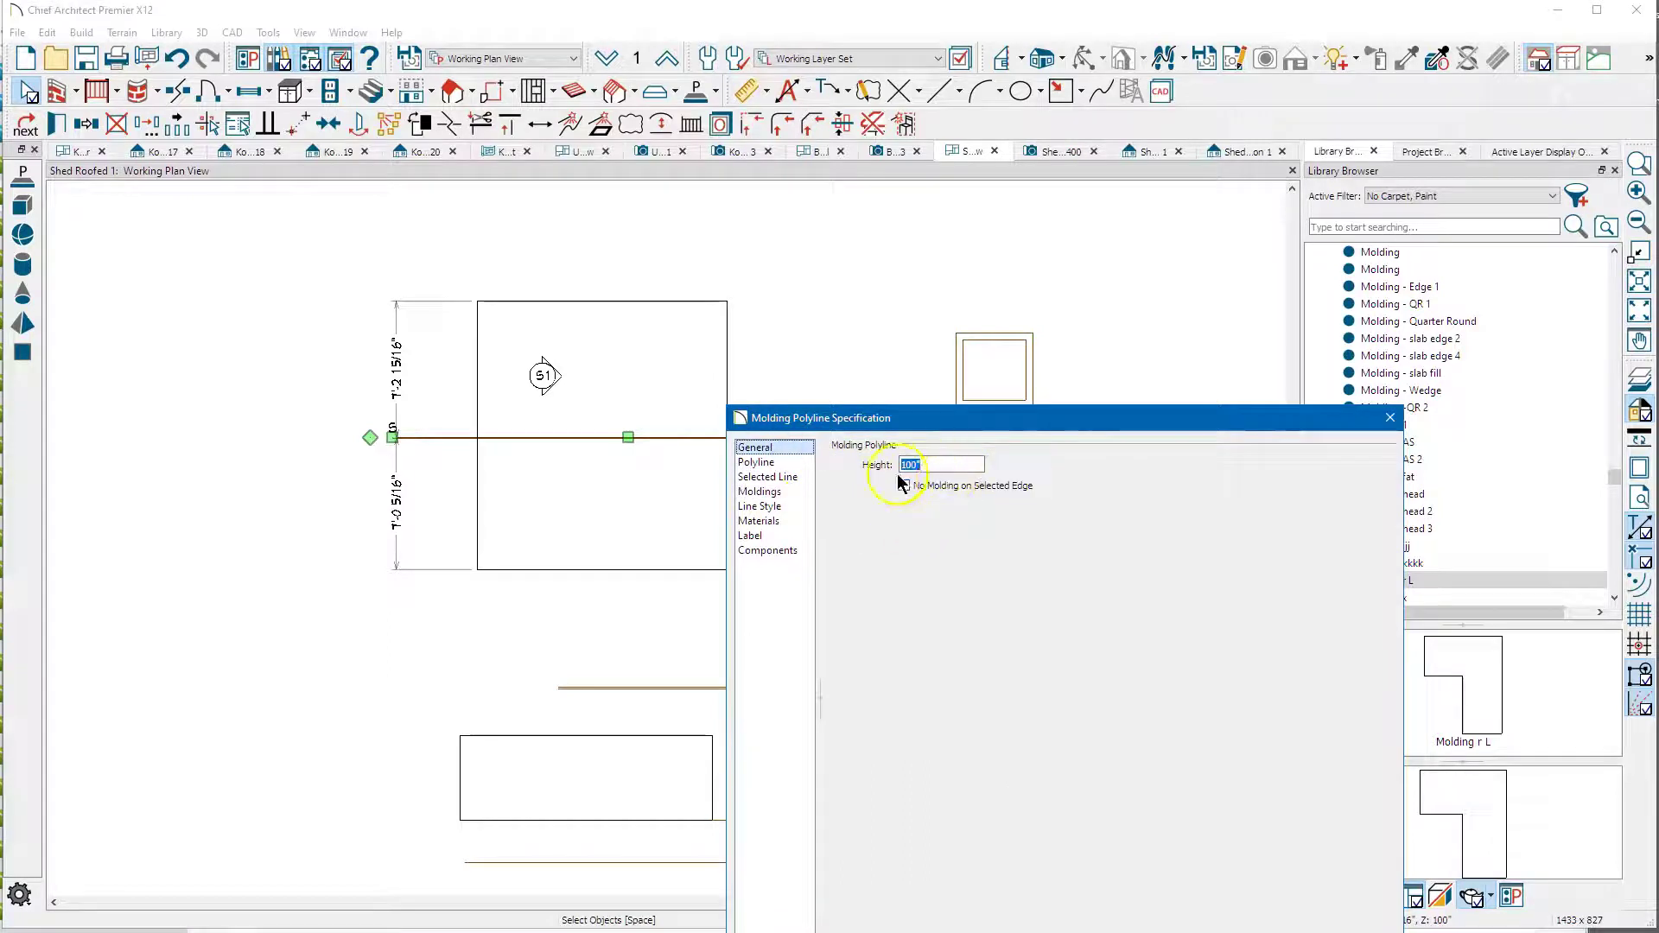
{"action": "left_click", "coordinate": [1391, 419]}
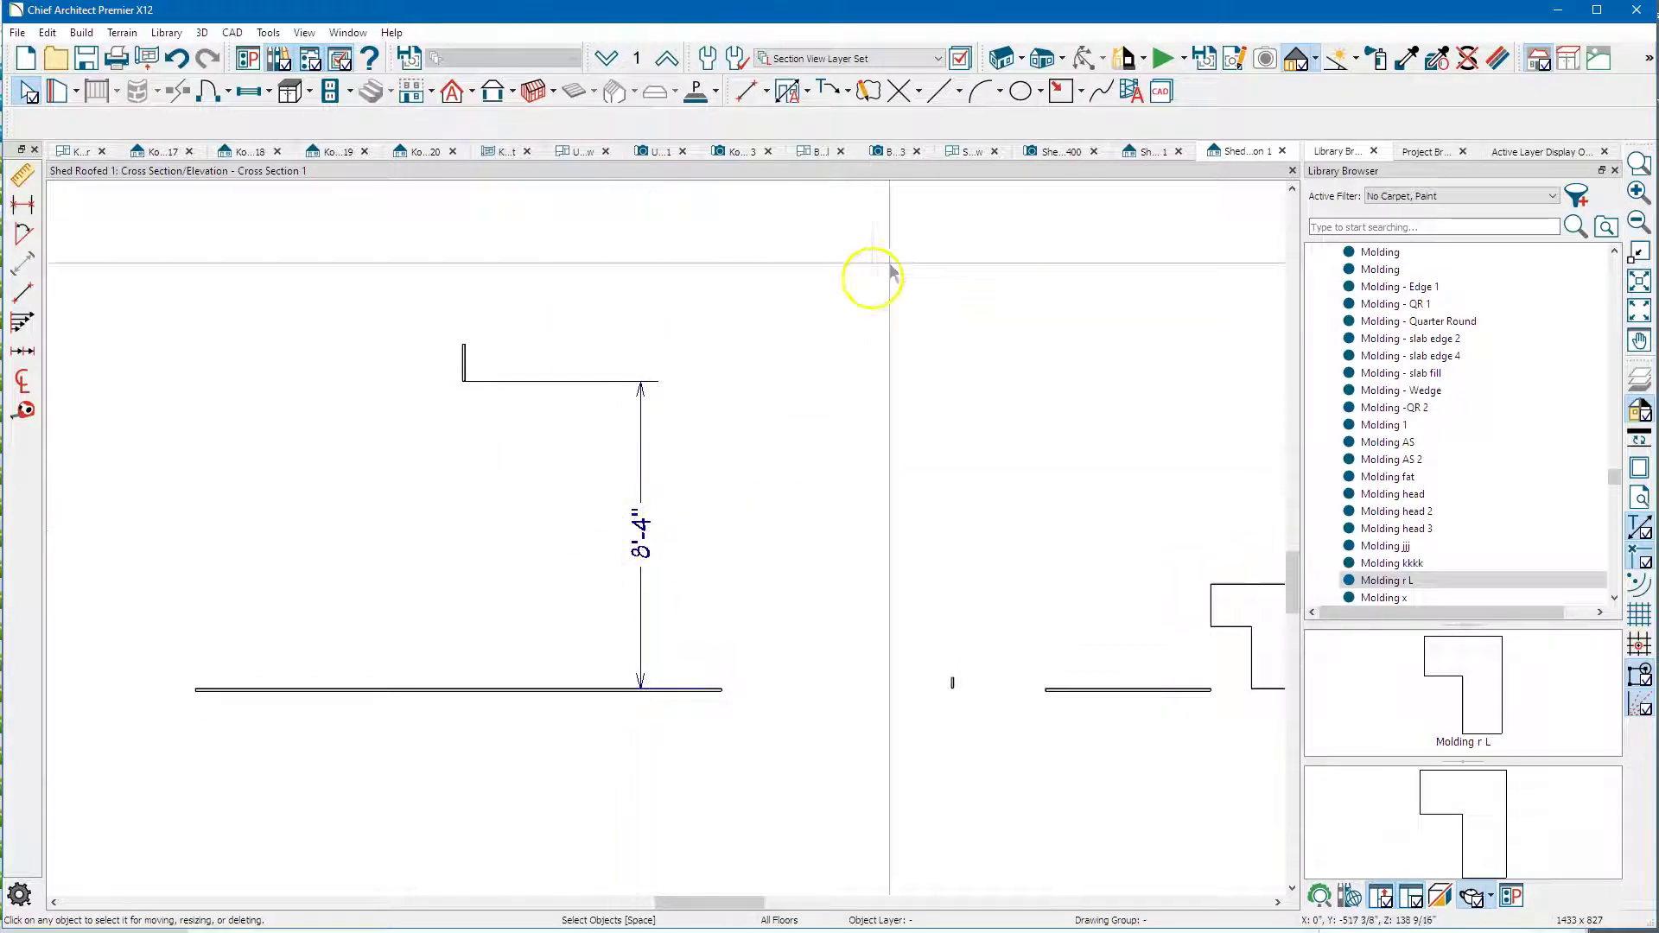
- Set the long horizontal molding polyline's height to 0 and check its position in the cross section
{"action": "left_click", "coordinate": [966, 157]}
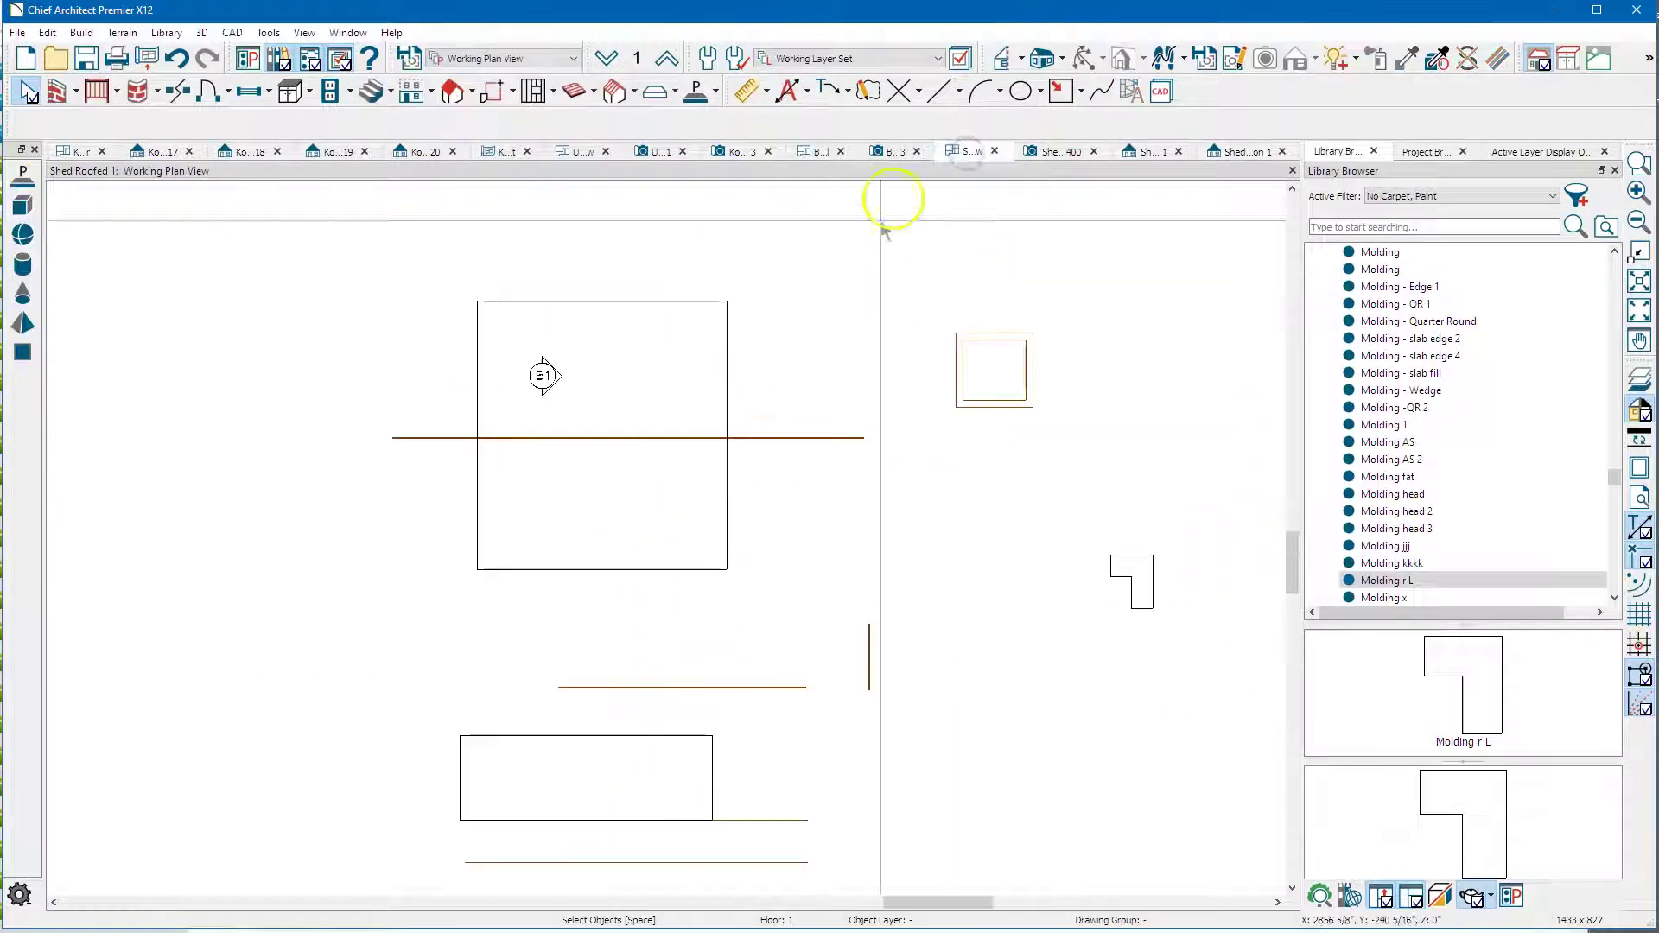
{"action": "left_click", "coordinate": [784, 439]}
{"action": "double_click", "coordinate": [784, 439]}
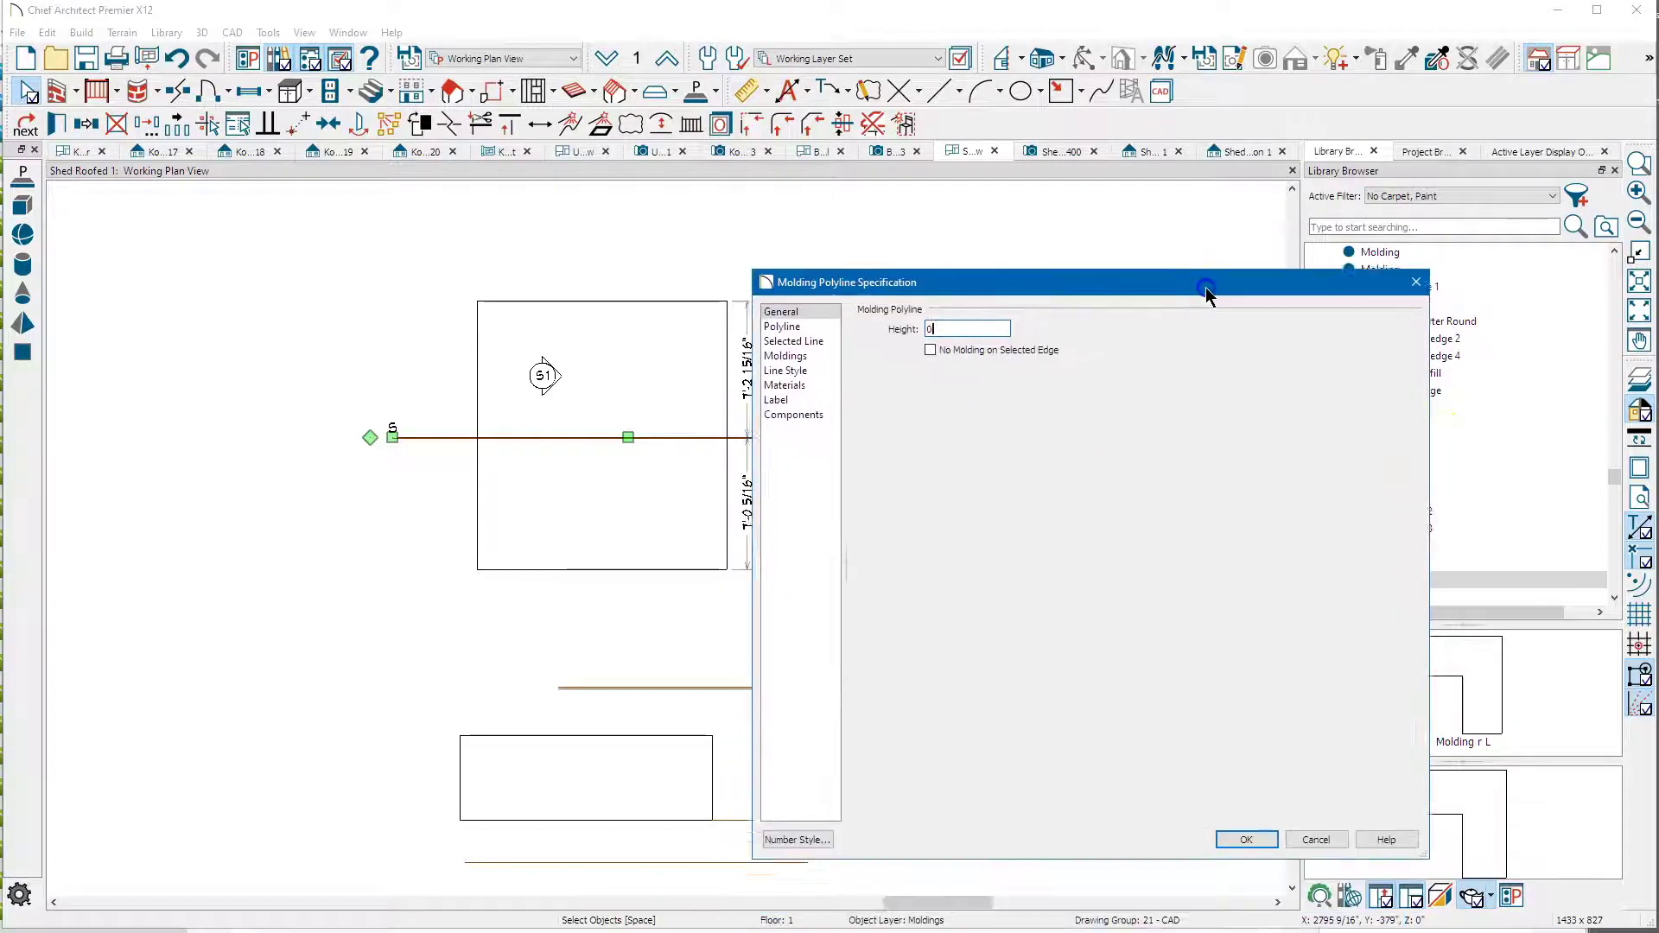
{"action": "left_click", "coordinate": [1241, 826]}
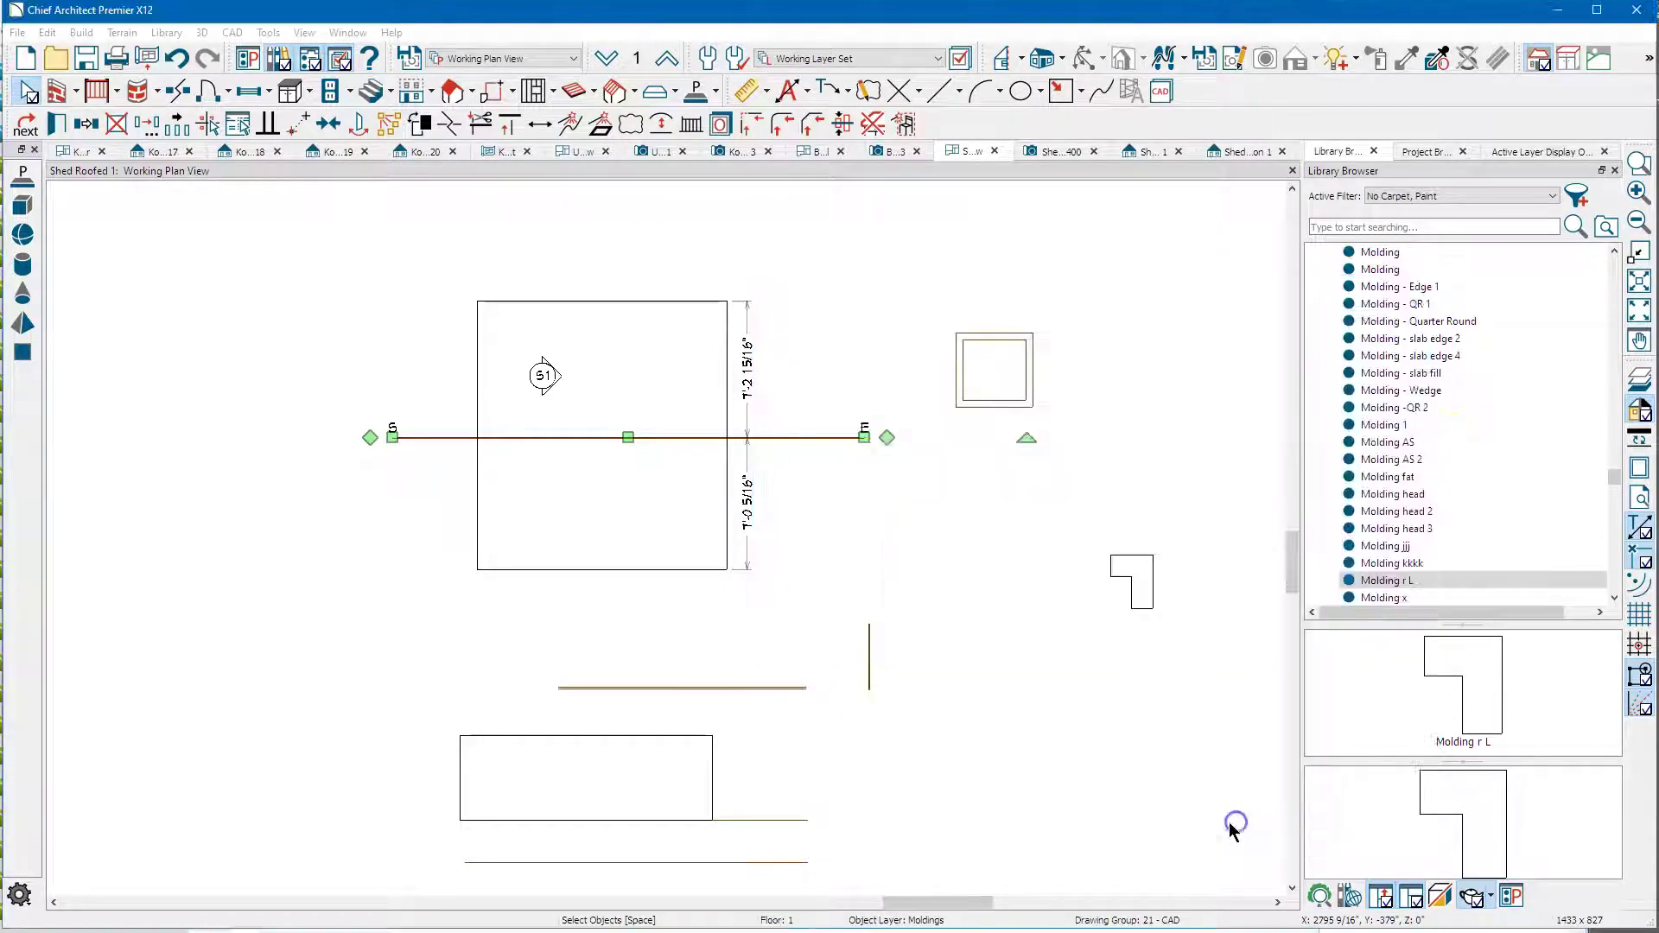
{"action": "left_click", "coordinate": [1227, 156]}
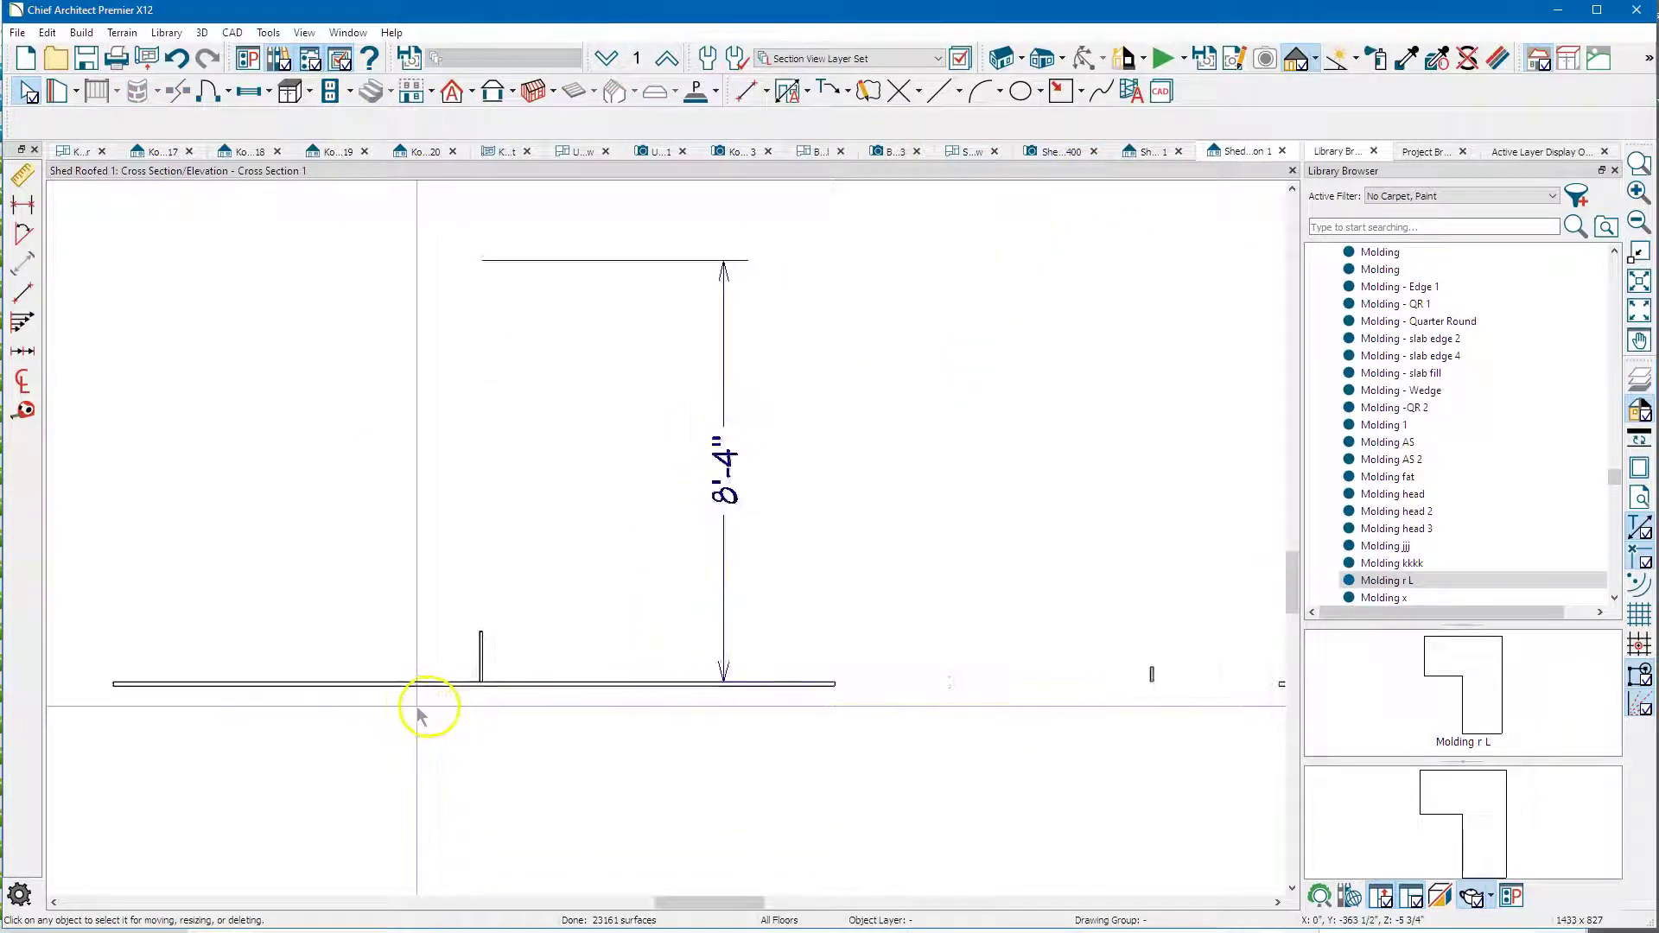
{"action": "scroll", "coordinate": [419, 713], "scroll_direction": "up", "scroll_amount": 5}
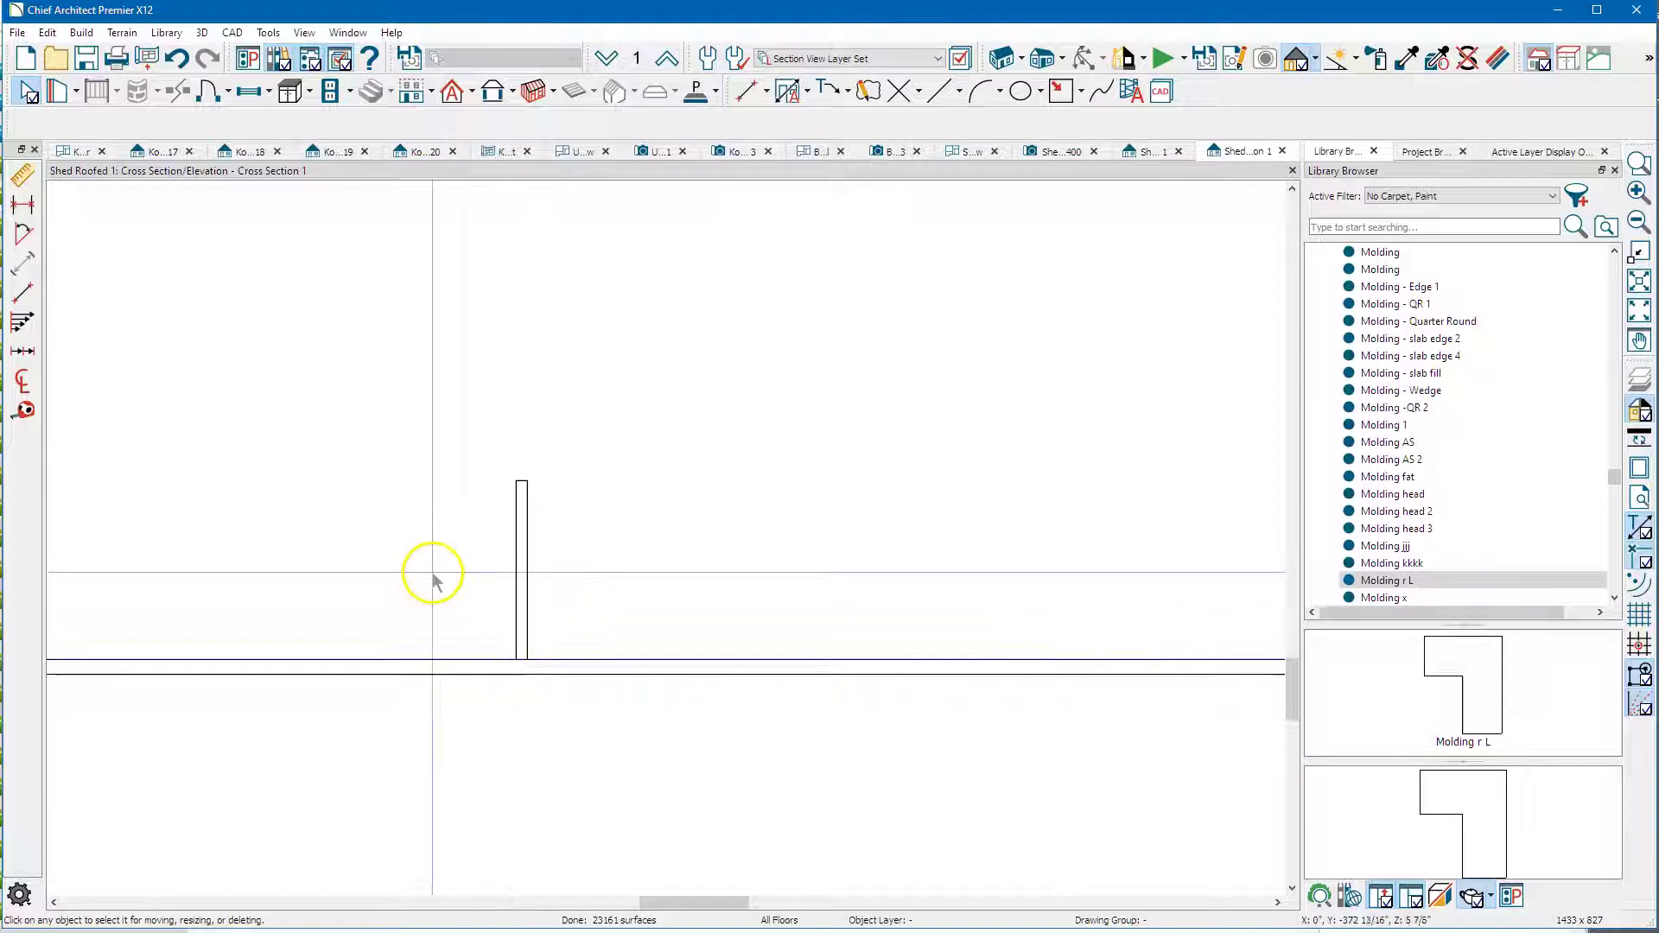
{"action": "scroll", "coordinate": [432, 577], "scroll_direction": "down", "scroll_amount": 5}
{"action": "scroll", "coordinate": [502, 481], "scroll_direction": "down", "scroll_amount": 3}
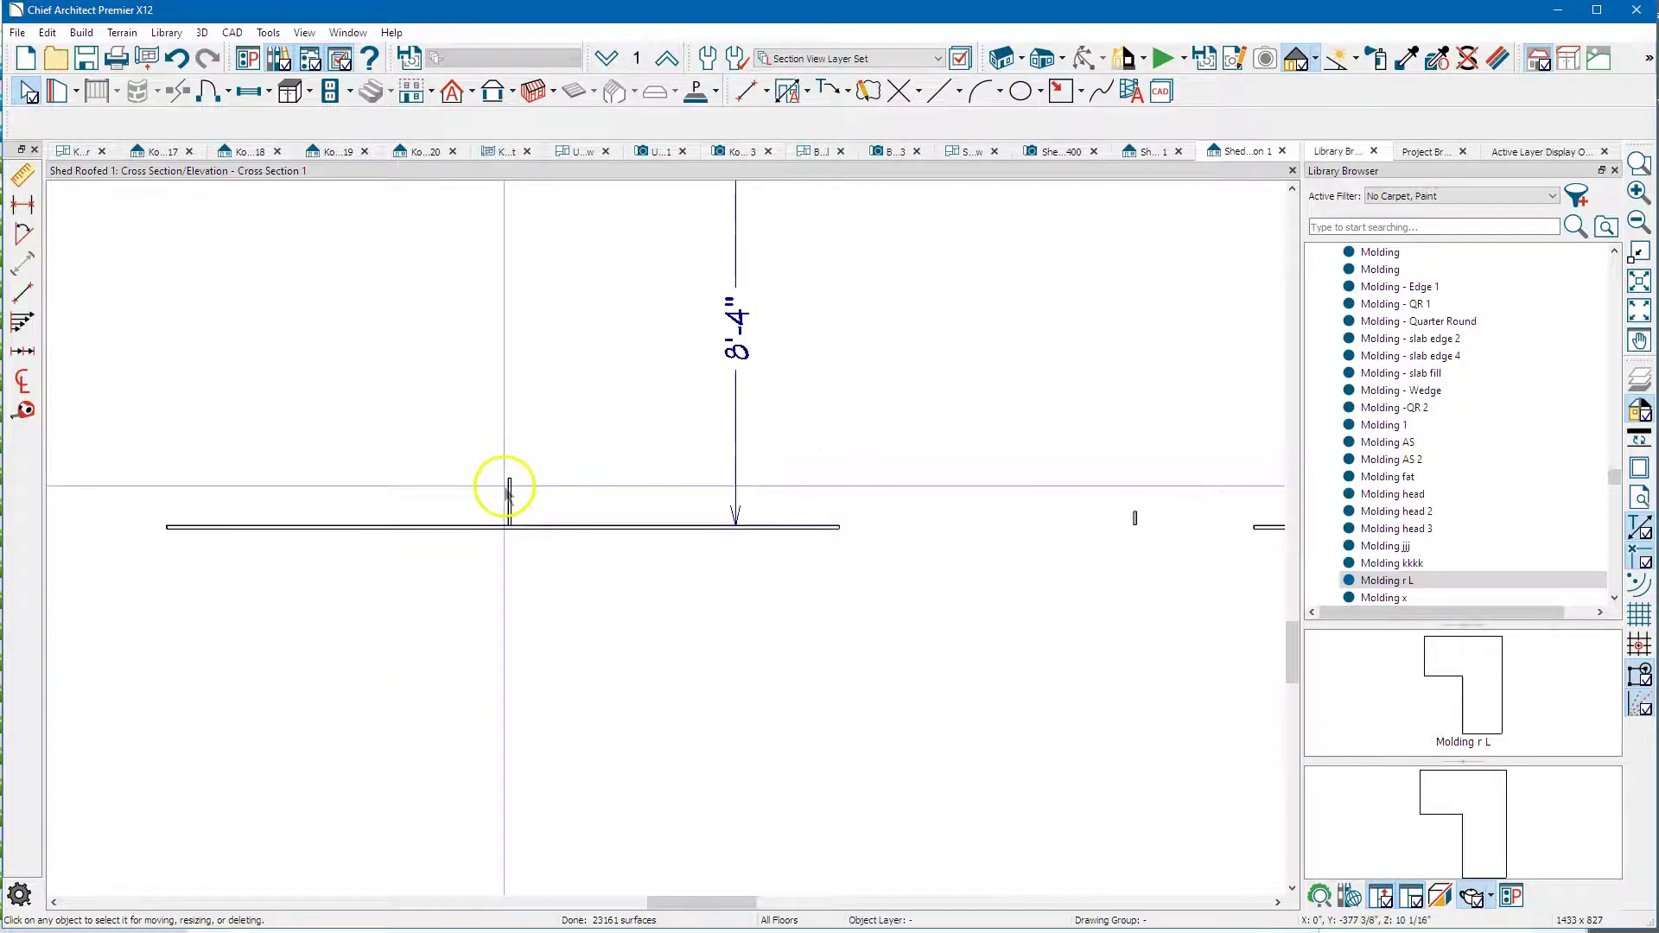
- Enable To Top for the CA-001 profile of the horizontal molding polyline and check the result in the cross section
{"action": "left_click", "coordinate": [977, 153]}
{"action": "left_click", "coordinate": [802, 438]}
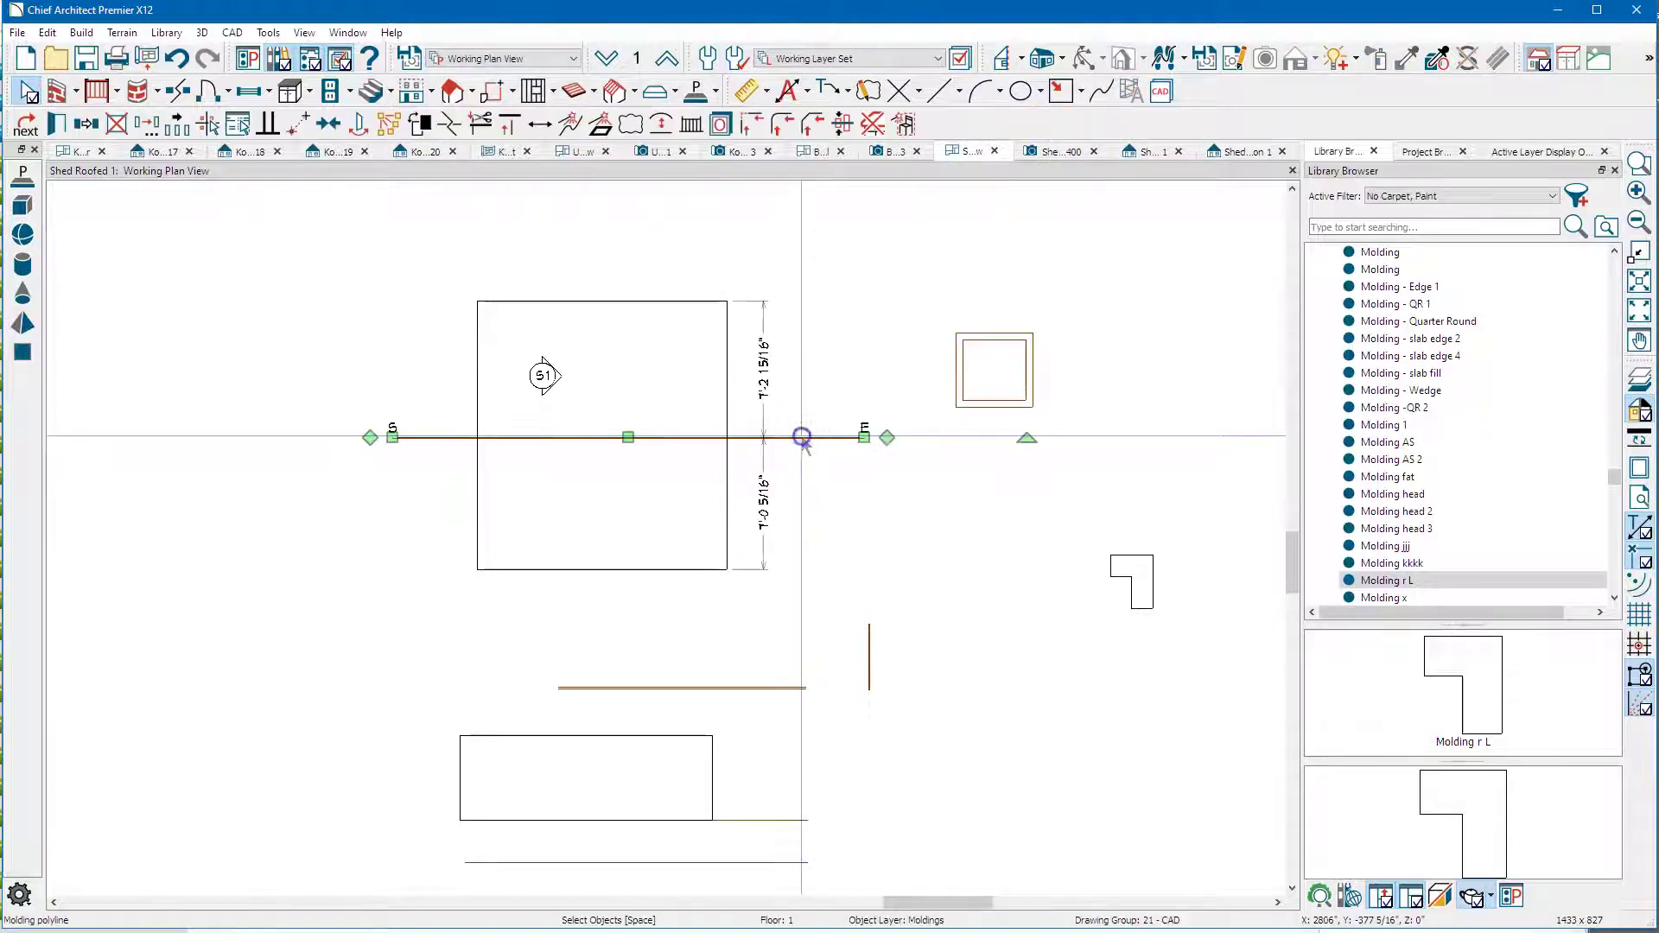
{"action": "double_click", "coordinate": [802, 437]}
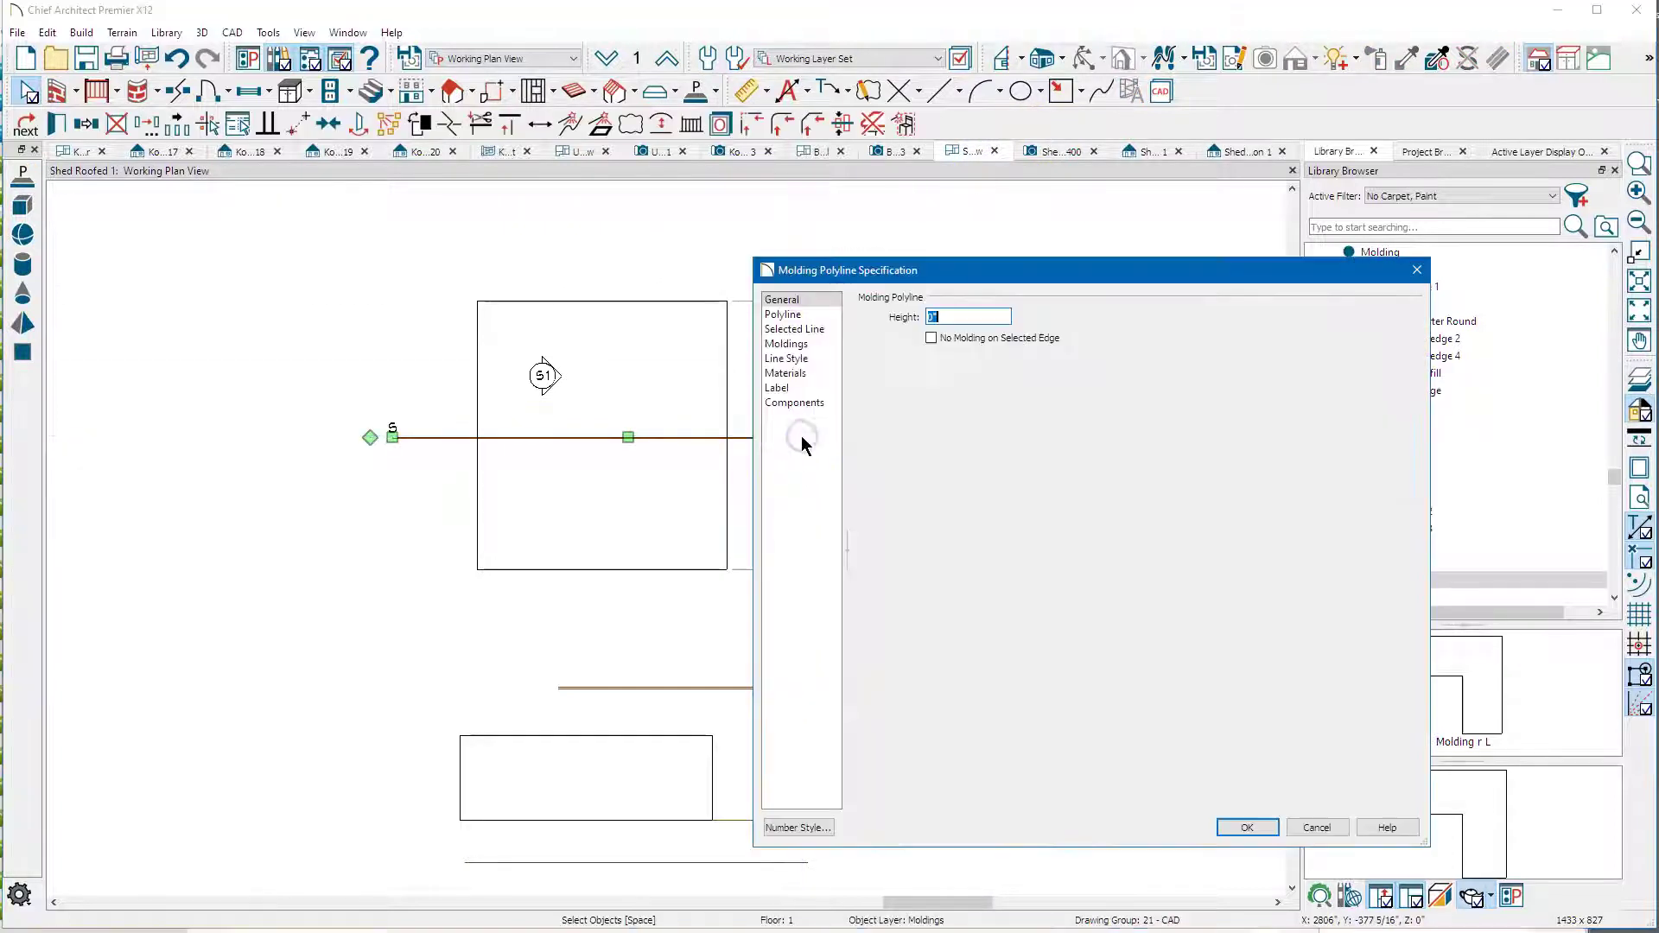
{"action": "left_click", "coordinate": [816, 345]}
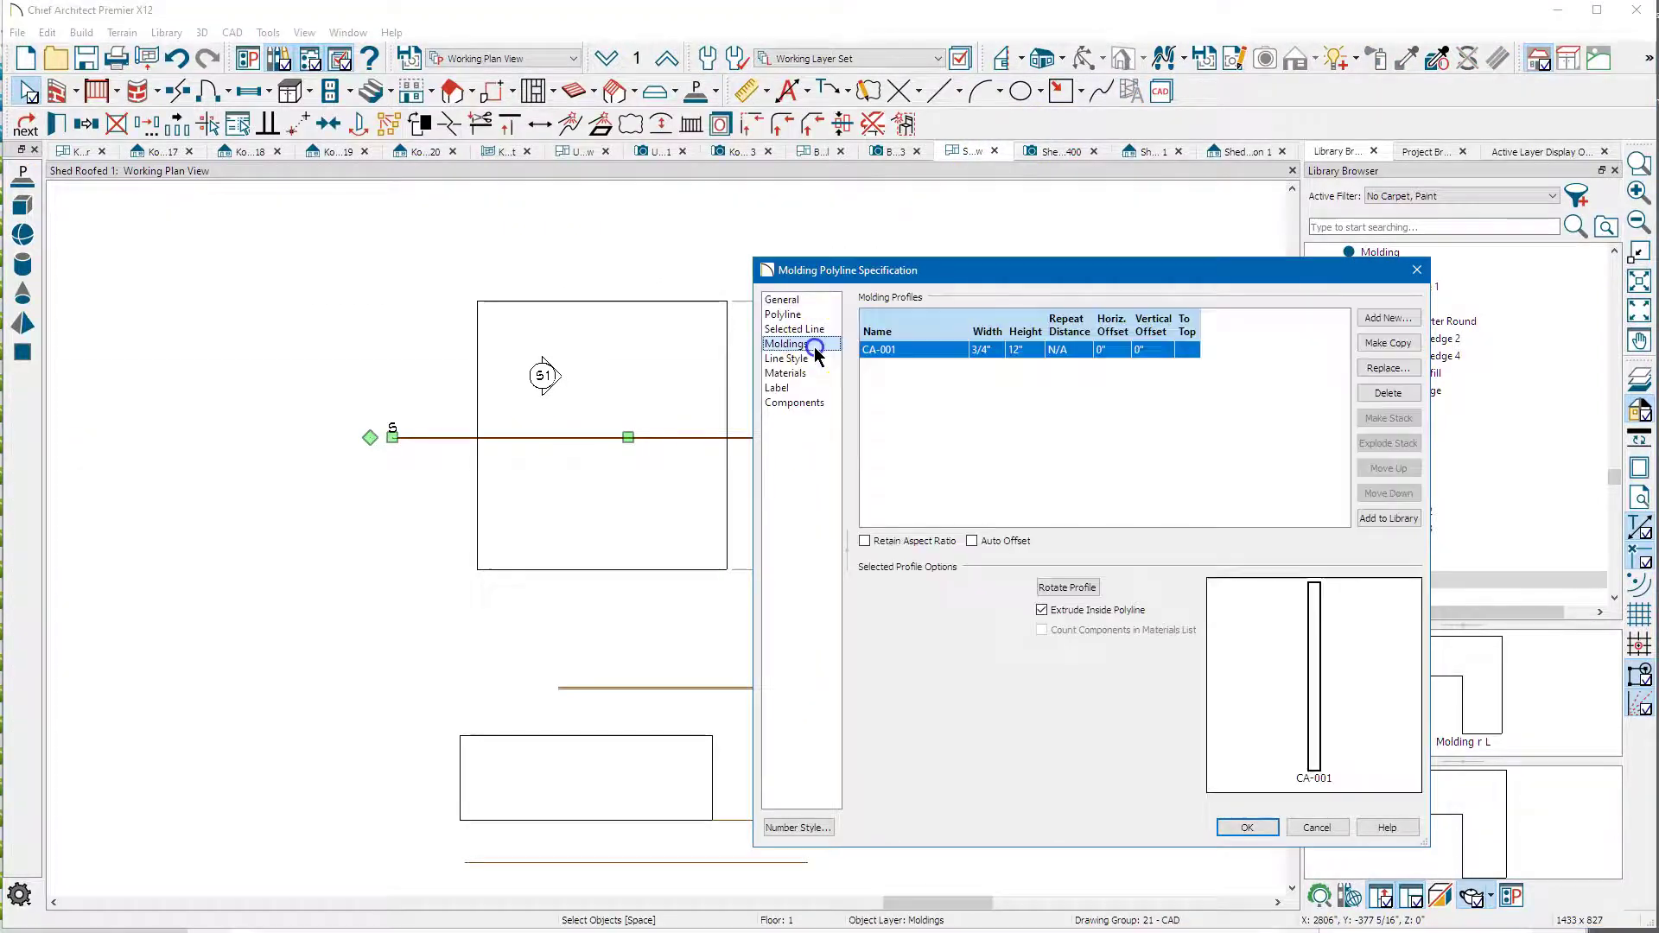
{"action": "left_click", "coordinate": [1189, 348]}
{"action": "left_click", "coordinate": [1247, 827]}
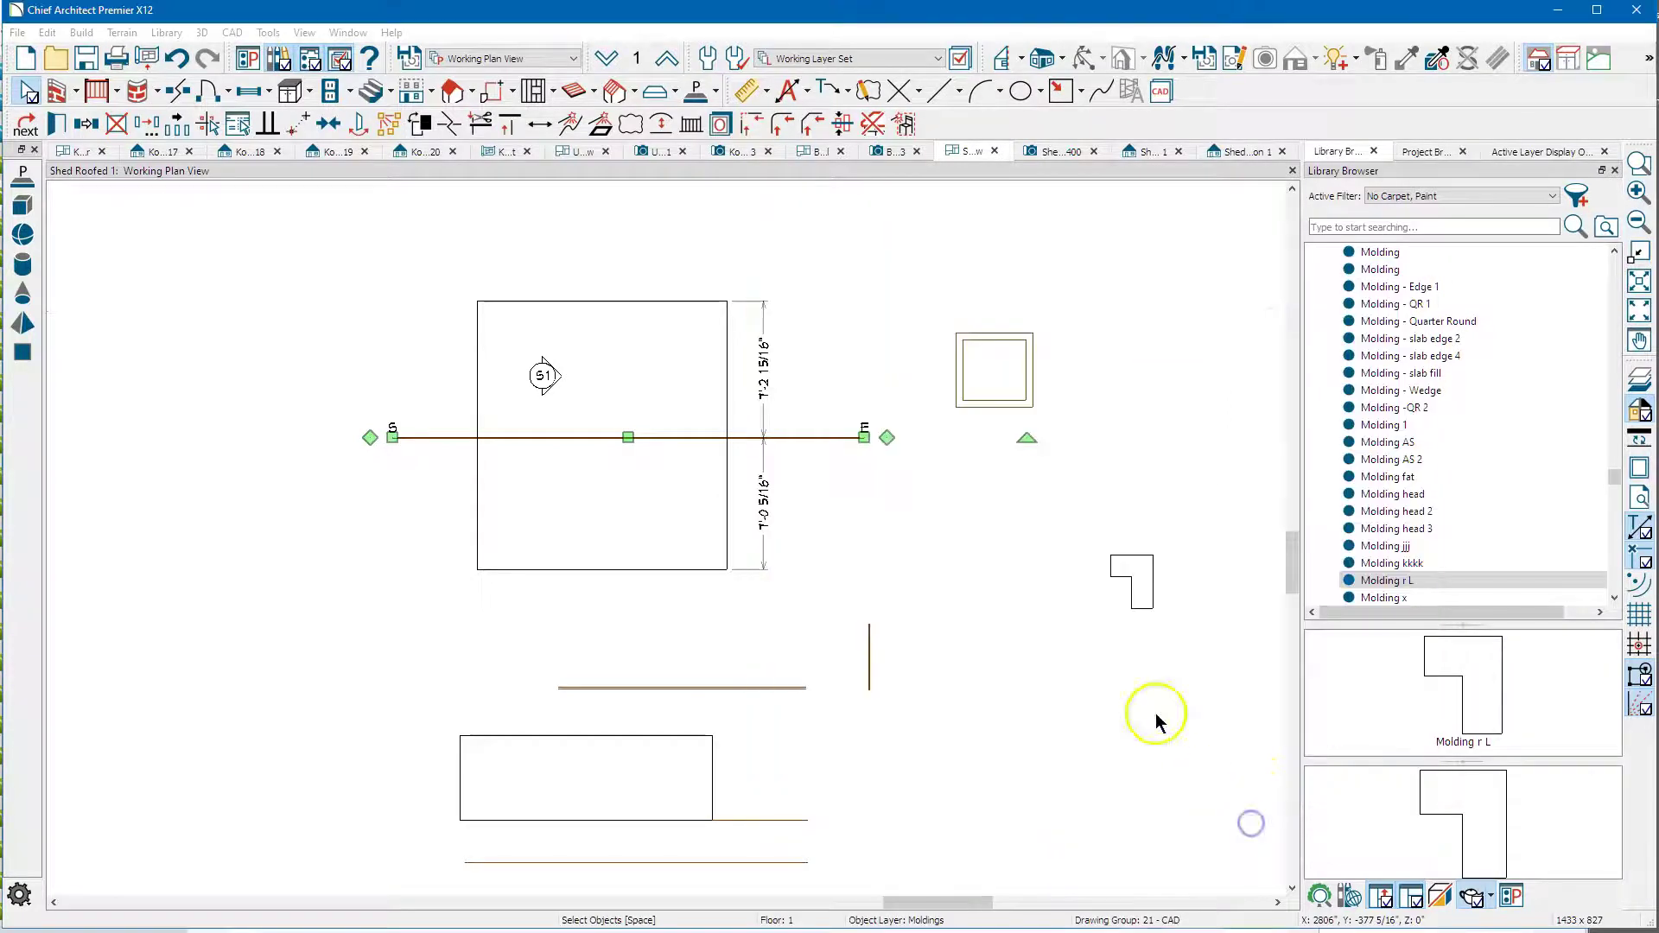
{"action": "left_click", "coordinate": [1227, 155]}
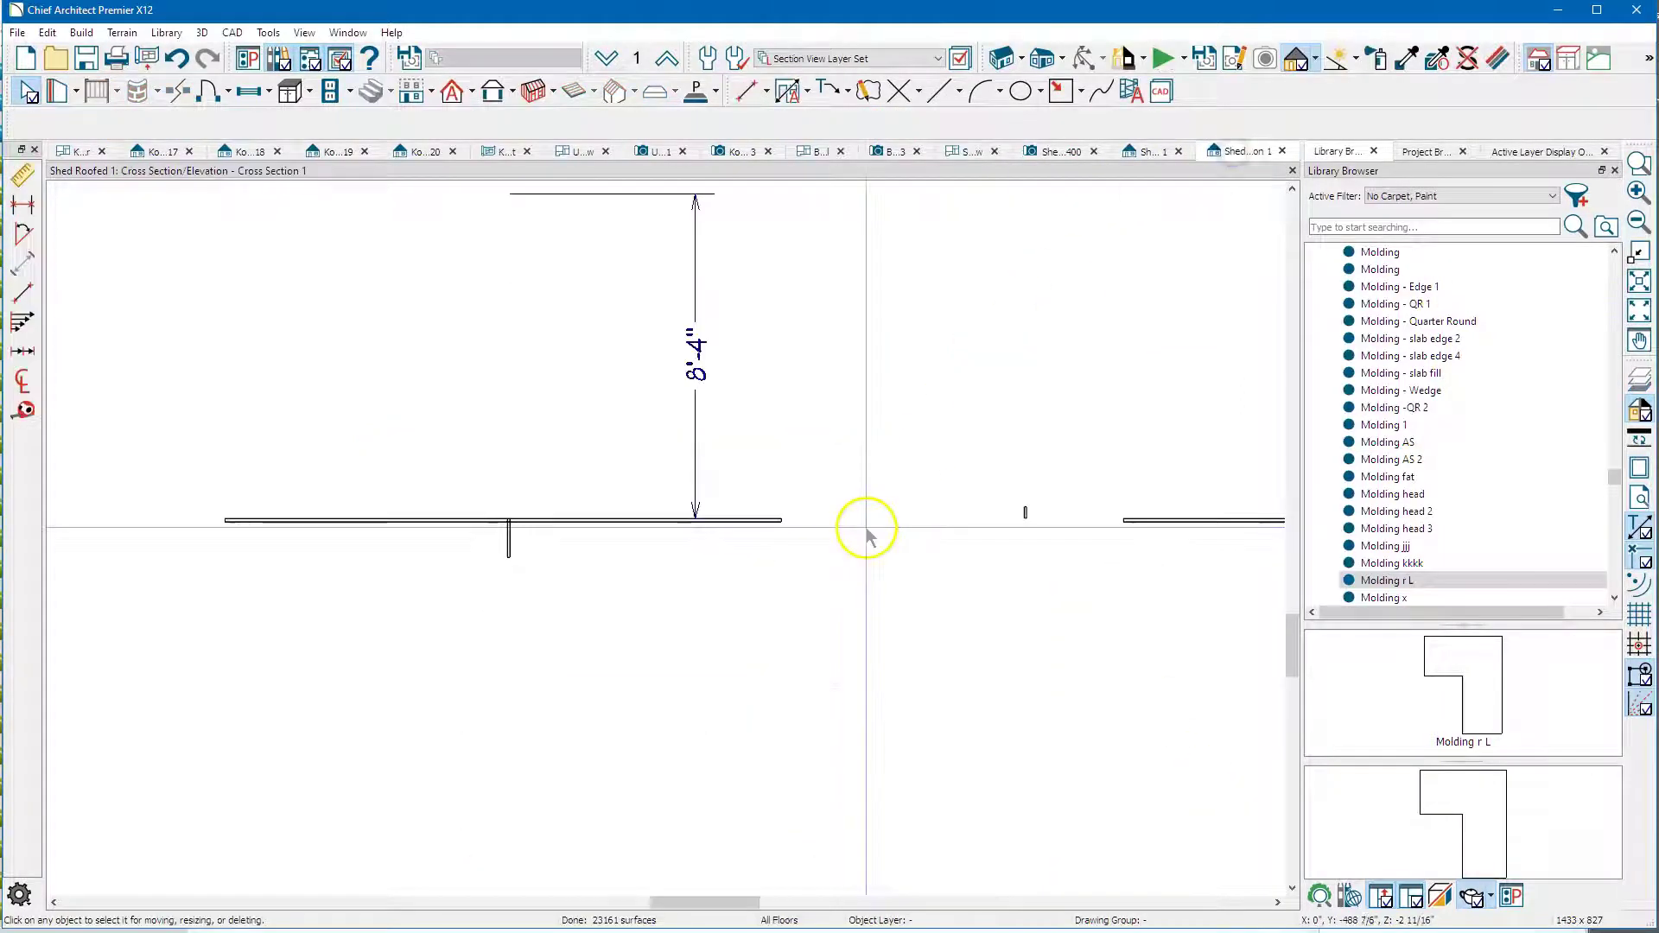
{"action": "scroll", "coordinate": [510, 544], "scroll_direction": "up", "scroll_amount": 3}
{"action": "scroll", "coordinate": [493, 544], "scroll_direction": "up", "scroll_amount": 1}
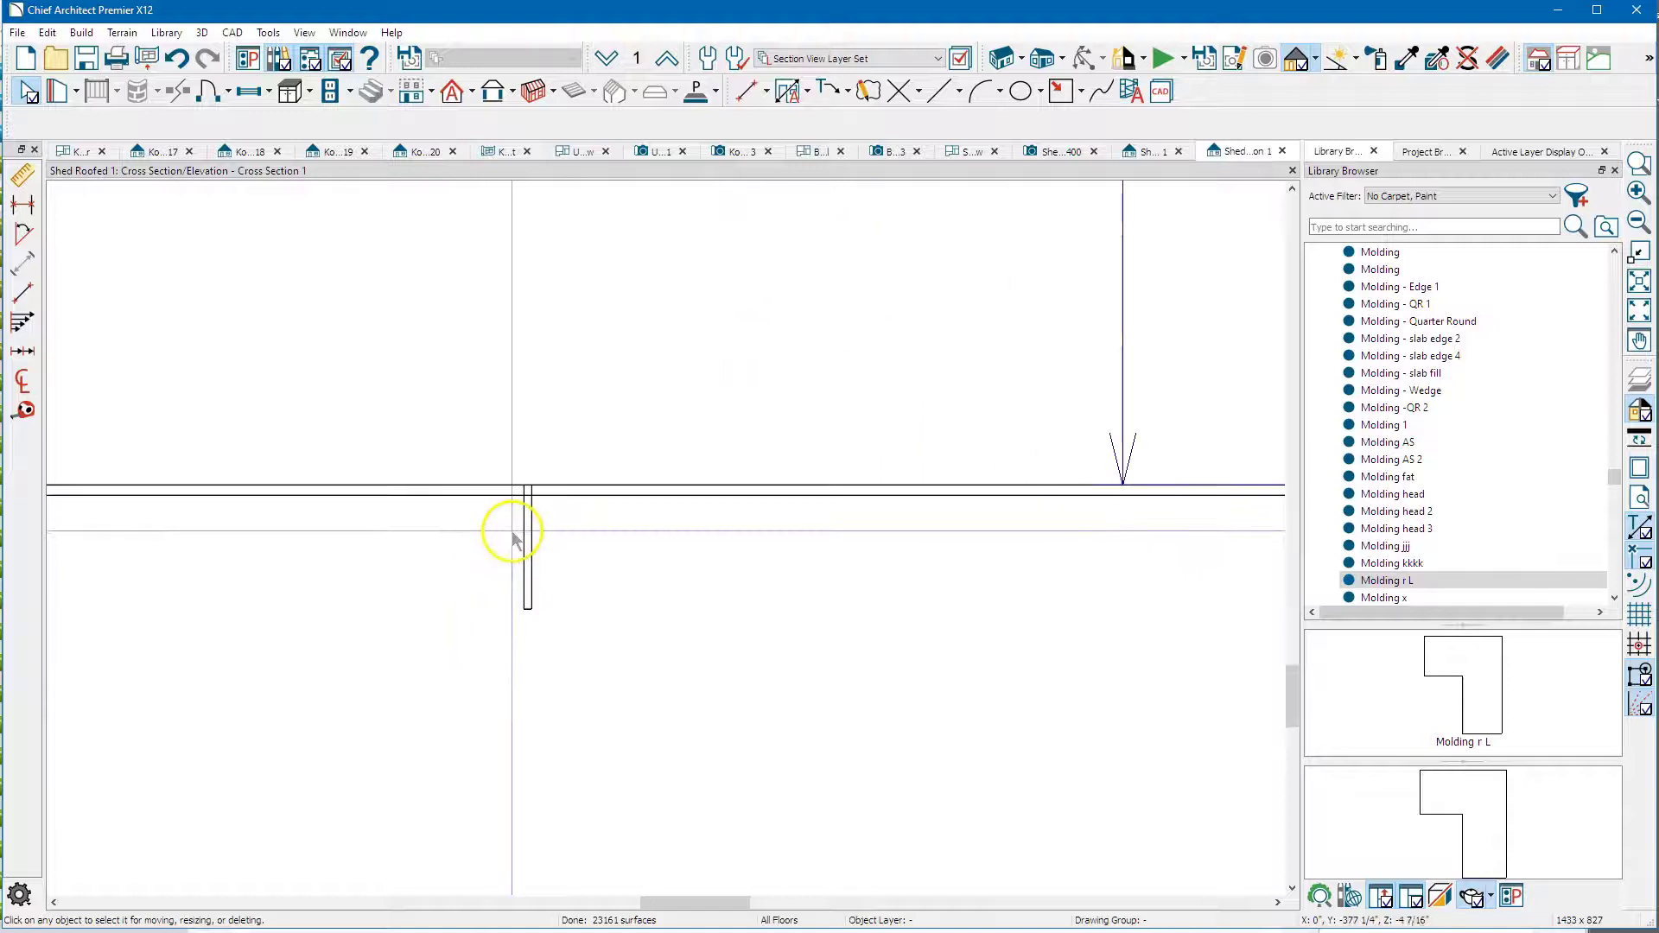
{"action": "scroll", "coordinate": [536, 442], "scroll_direction": "down", "scroll_amount": 2}
{"action": "scroll", "coordinate": [547, 443], "scroll_direction": "down", "scroll_amount": 4}
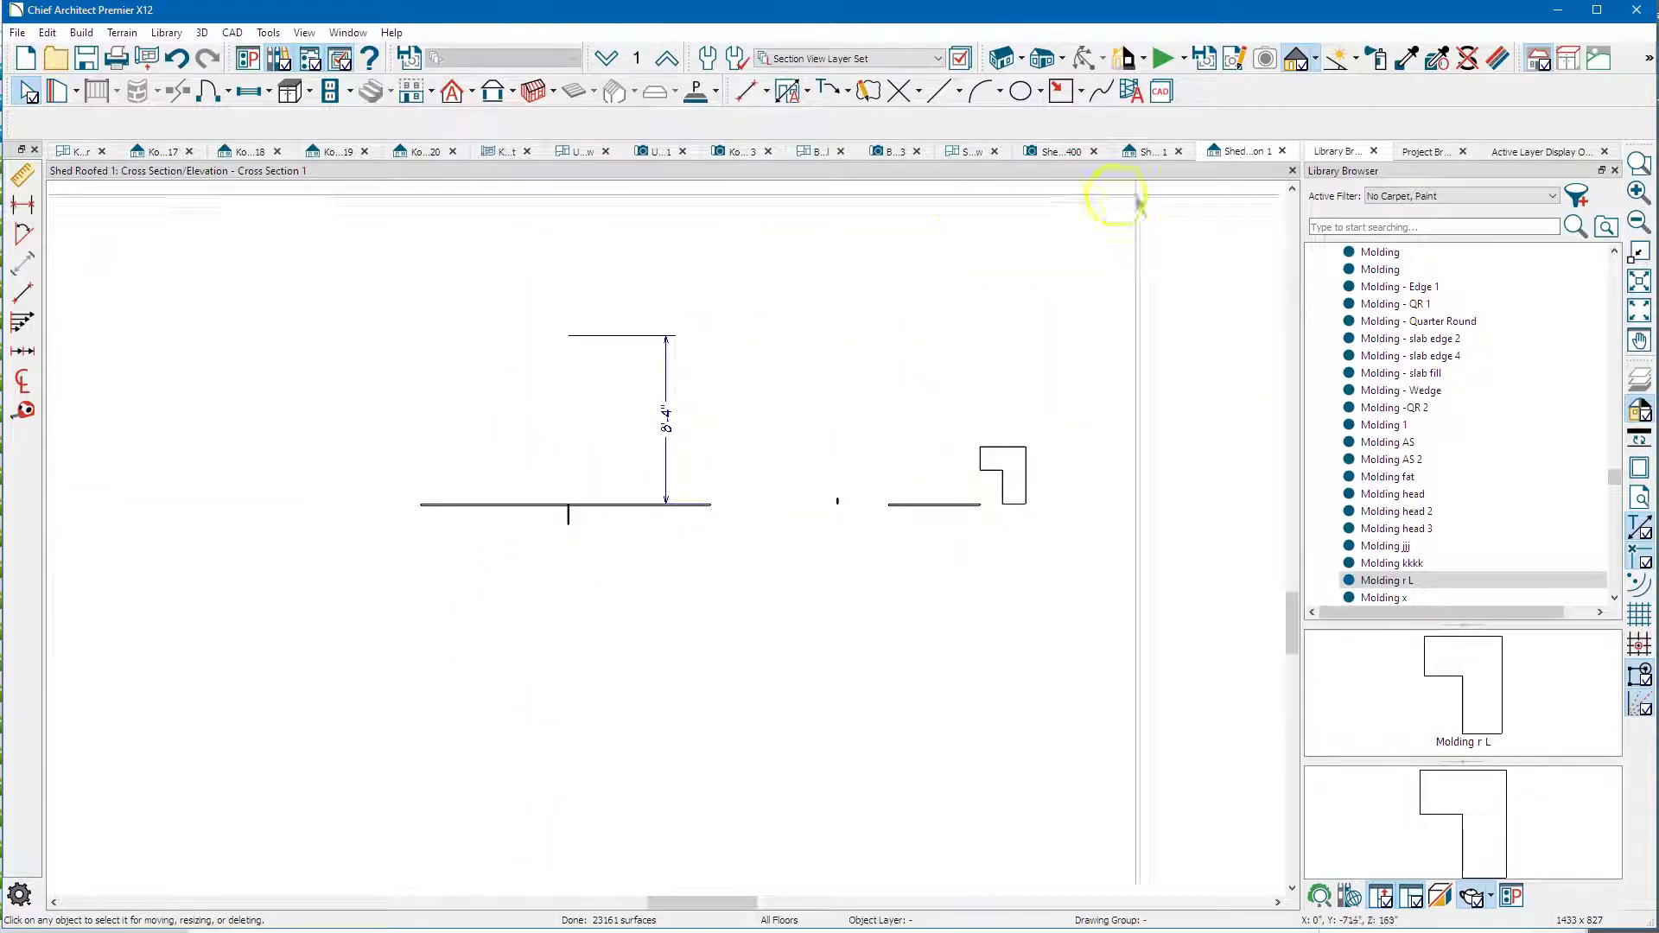
- Examine the horizontal molding polyline's Extrude Inside Polyline setting and its start end in the plan
{"action": "left_click", "coordinate": [970, 152]}
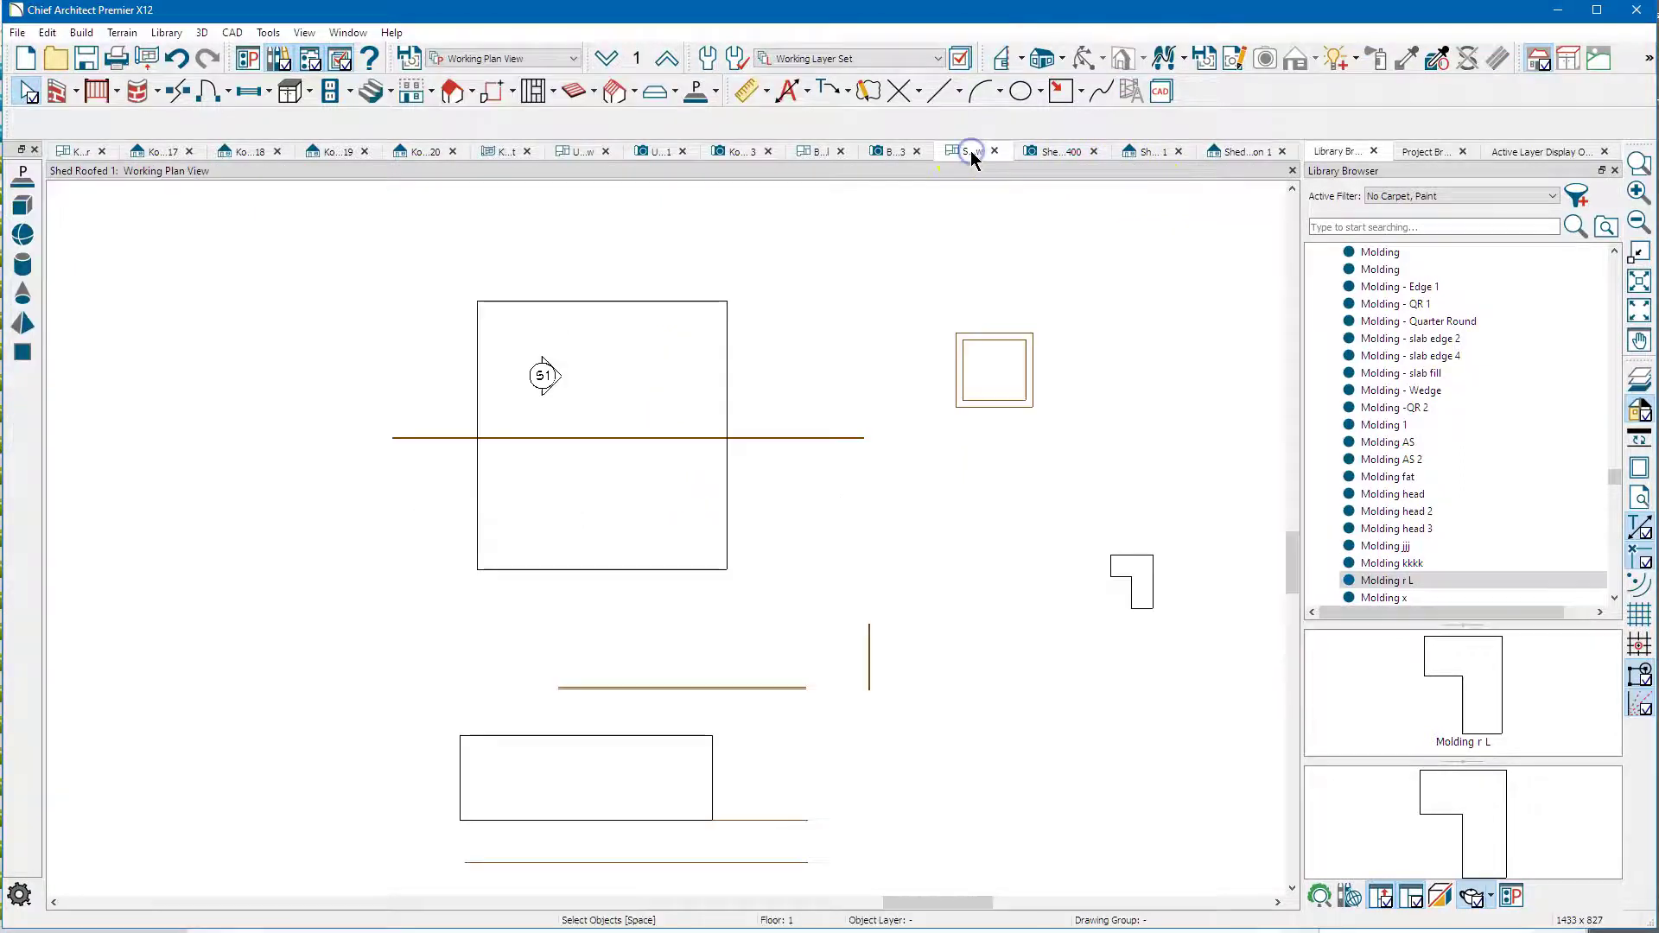
{"action": "double_click", "coordinate": [773, 438]}
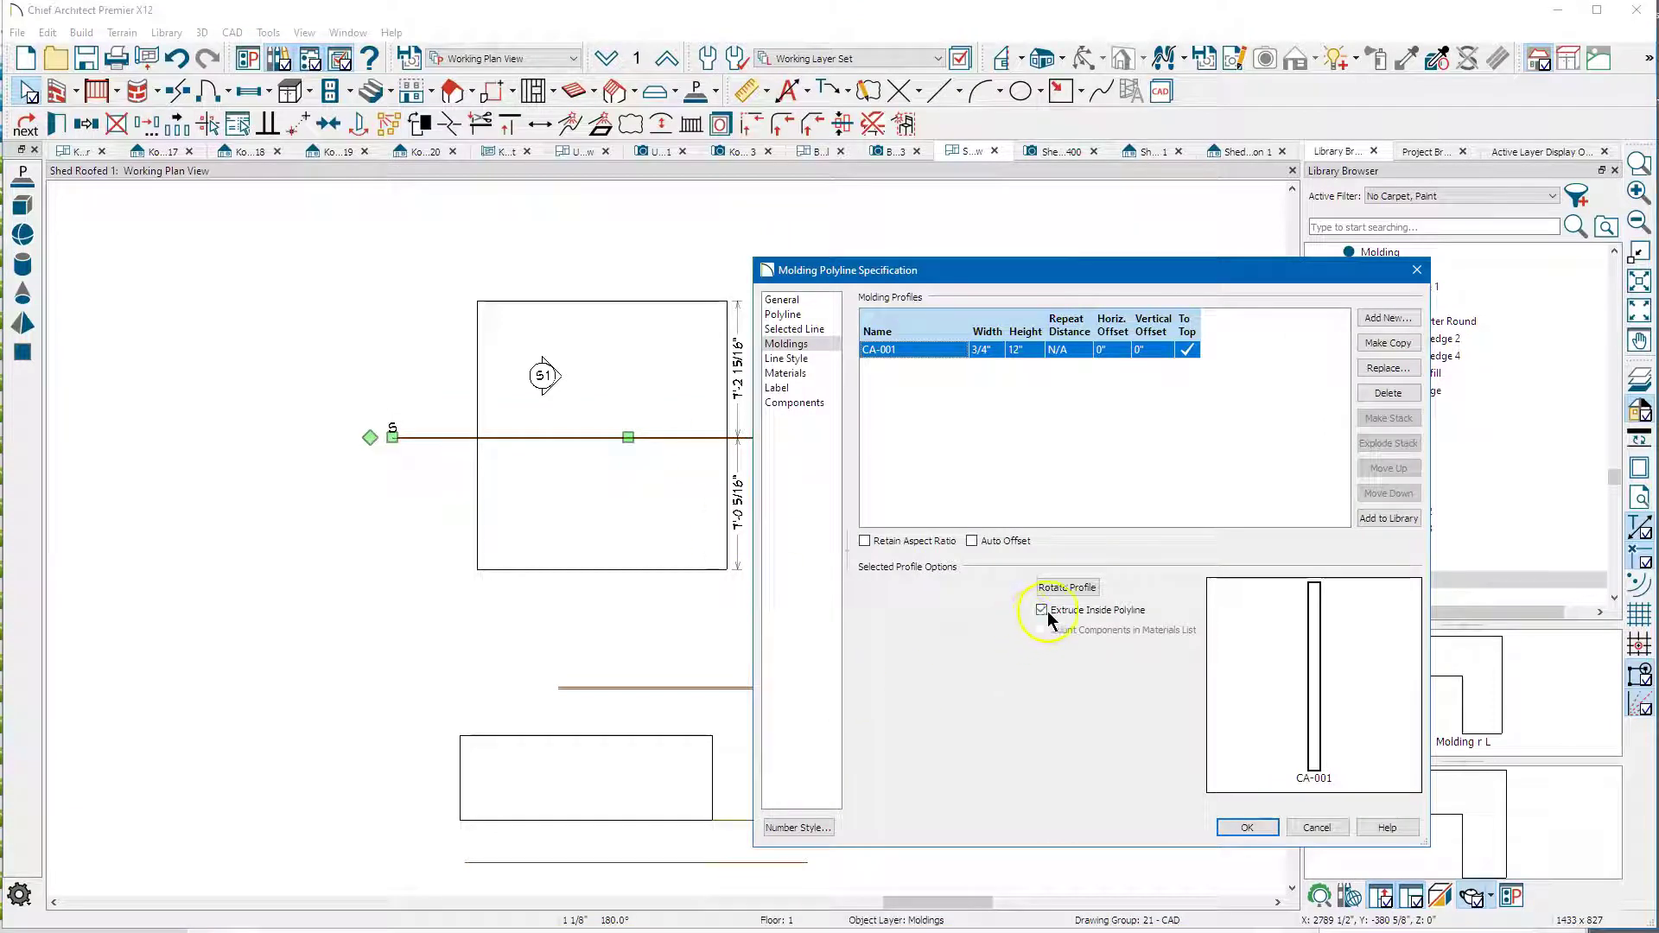
{"action": "left_click", "coordinate": [1239, 827]}
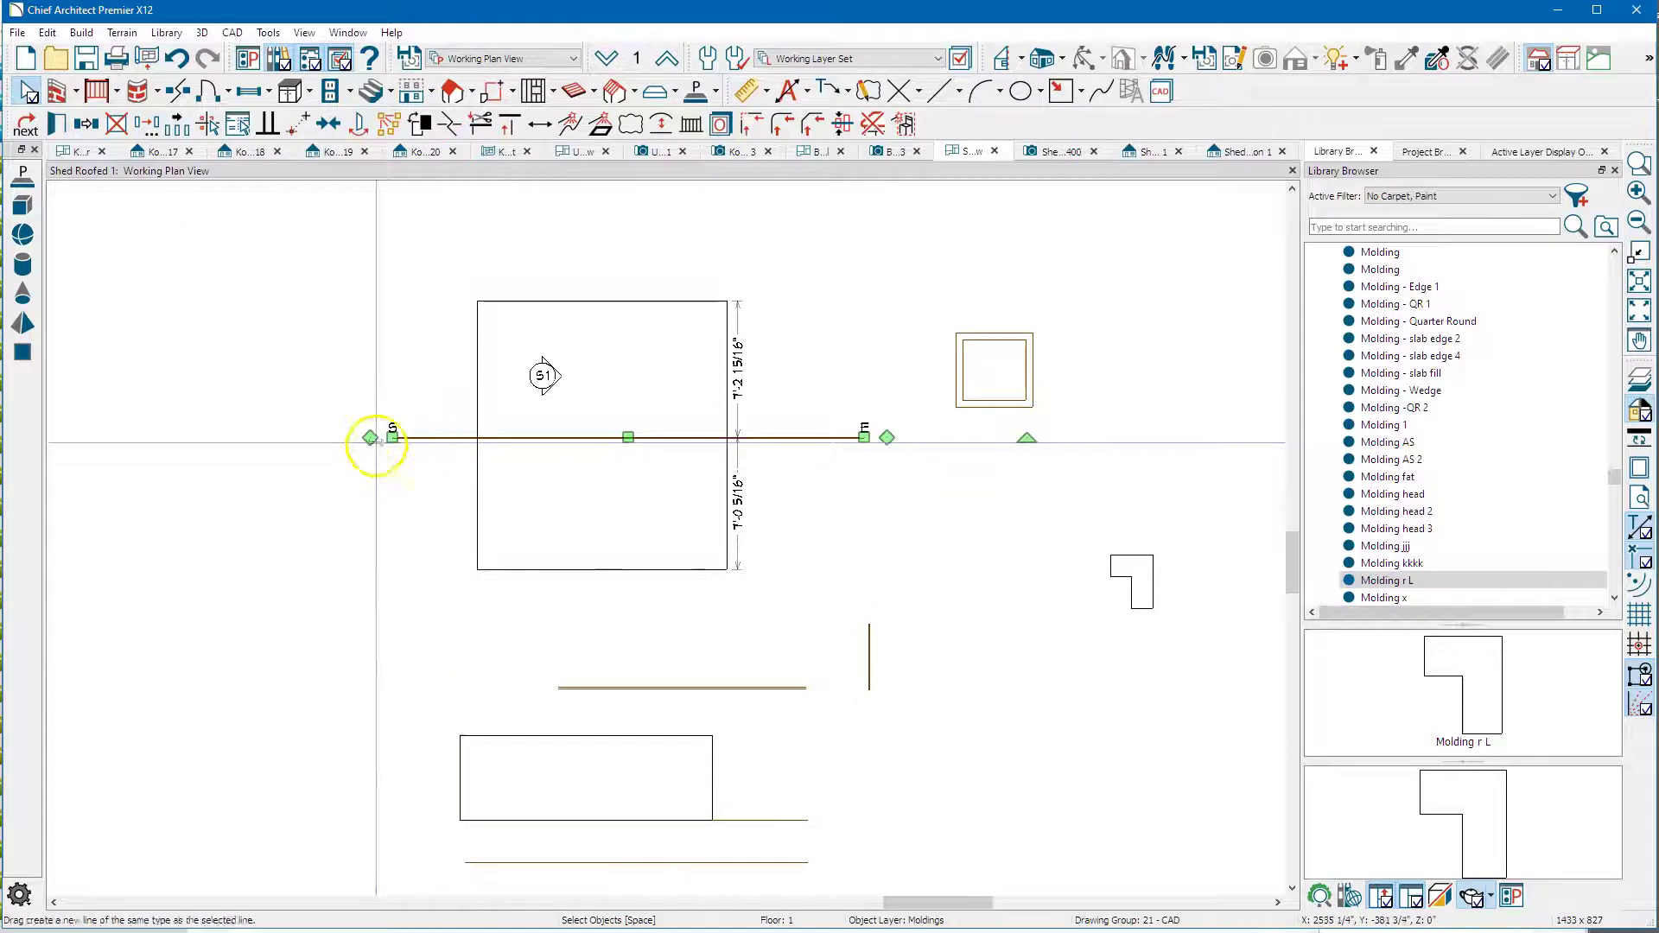
{"action": "scroll", "coordinate": [440, 437], "scroll_direction": "up", "scroll_amount": 1}
{"action": "scroll", "coordinate": [439, 436], "scroll_direction": "up", "scroll_amount": 4}
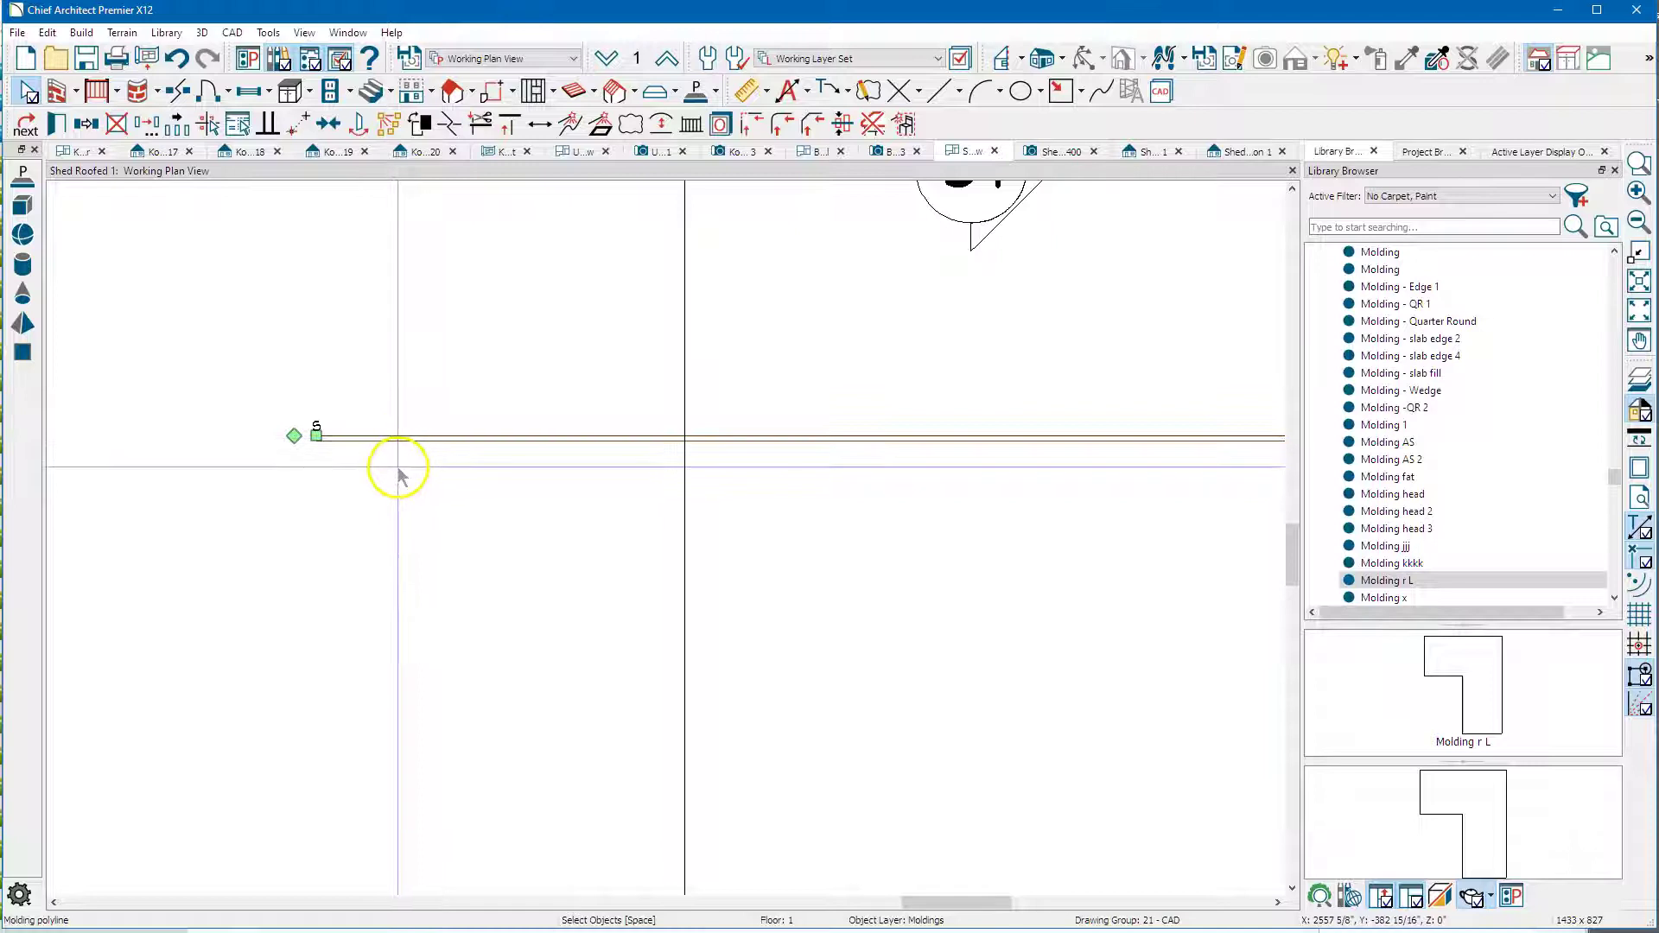
{"action": "scroll", "coordinate": [380, 419], "scroll_direction": "down", "scroll_amount": 1}
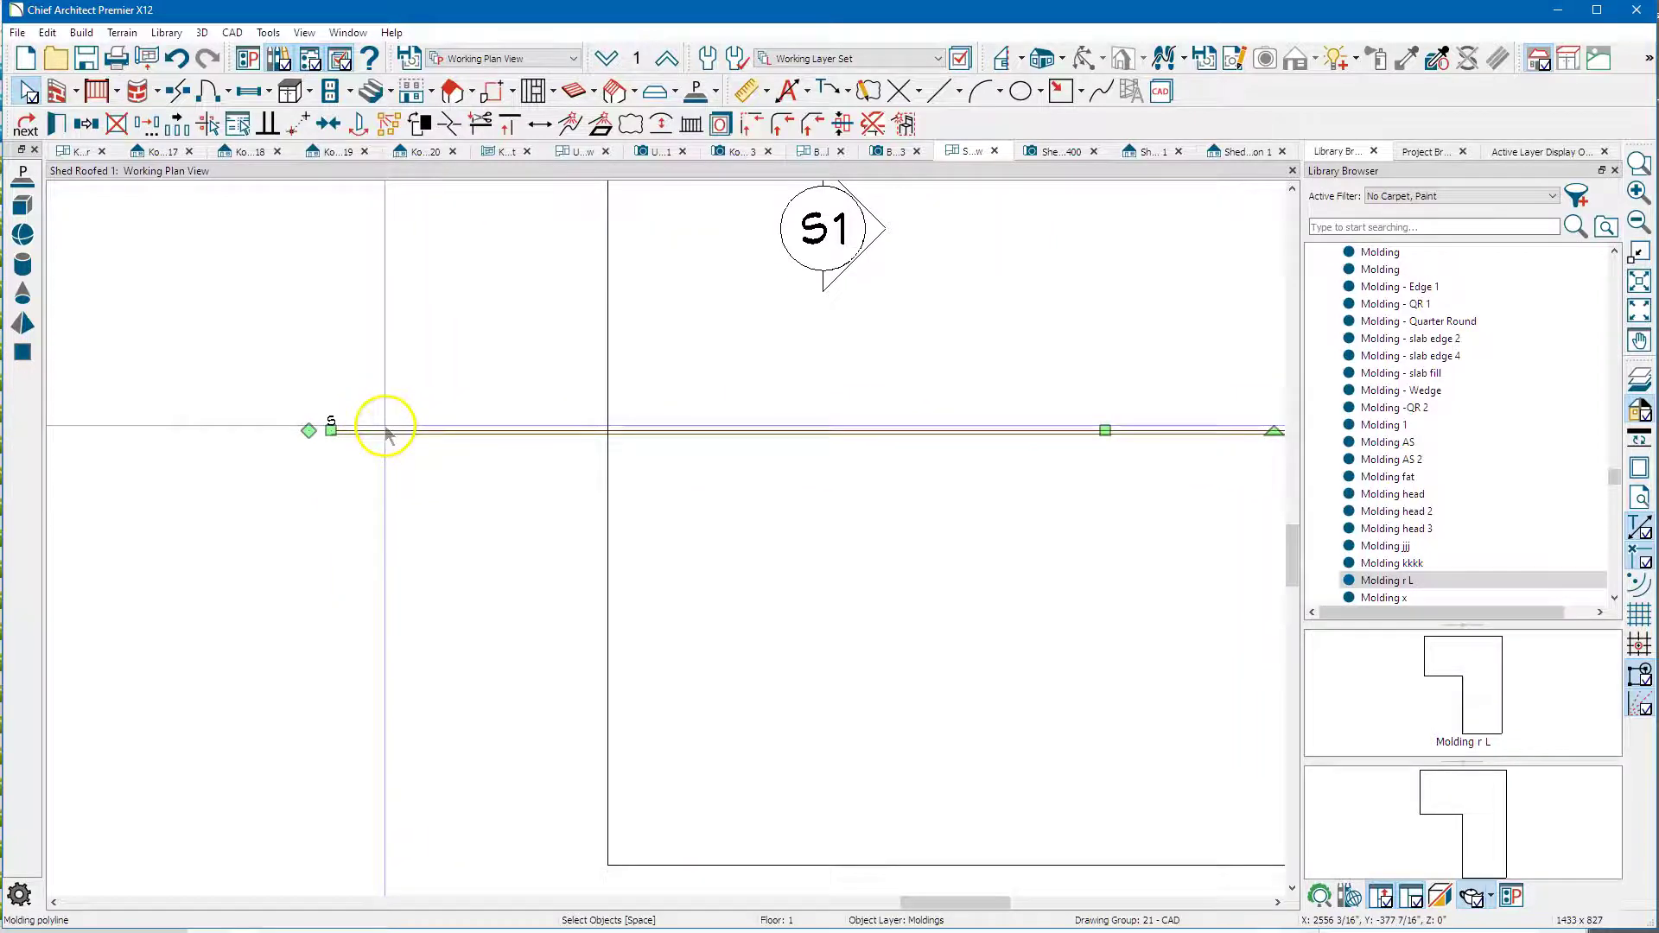
{"action": "double_click", "coordinate": [381, 431]}
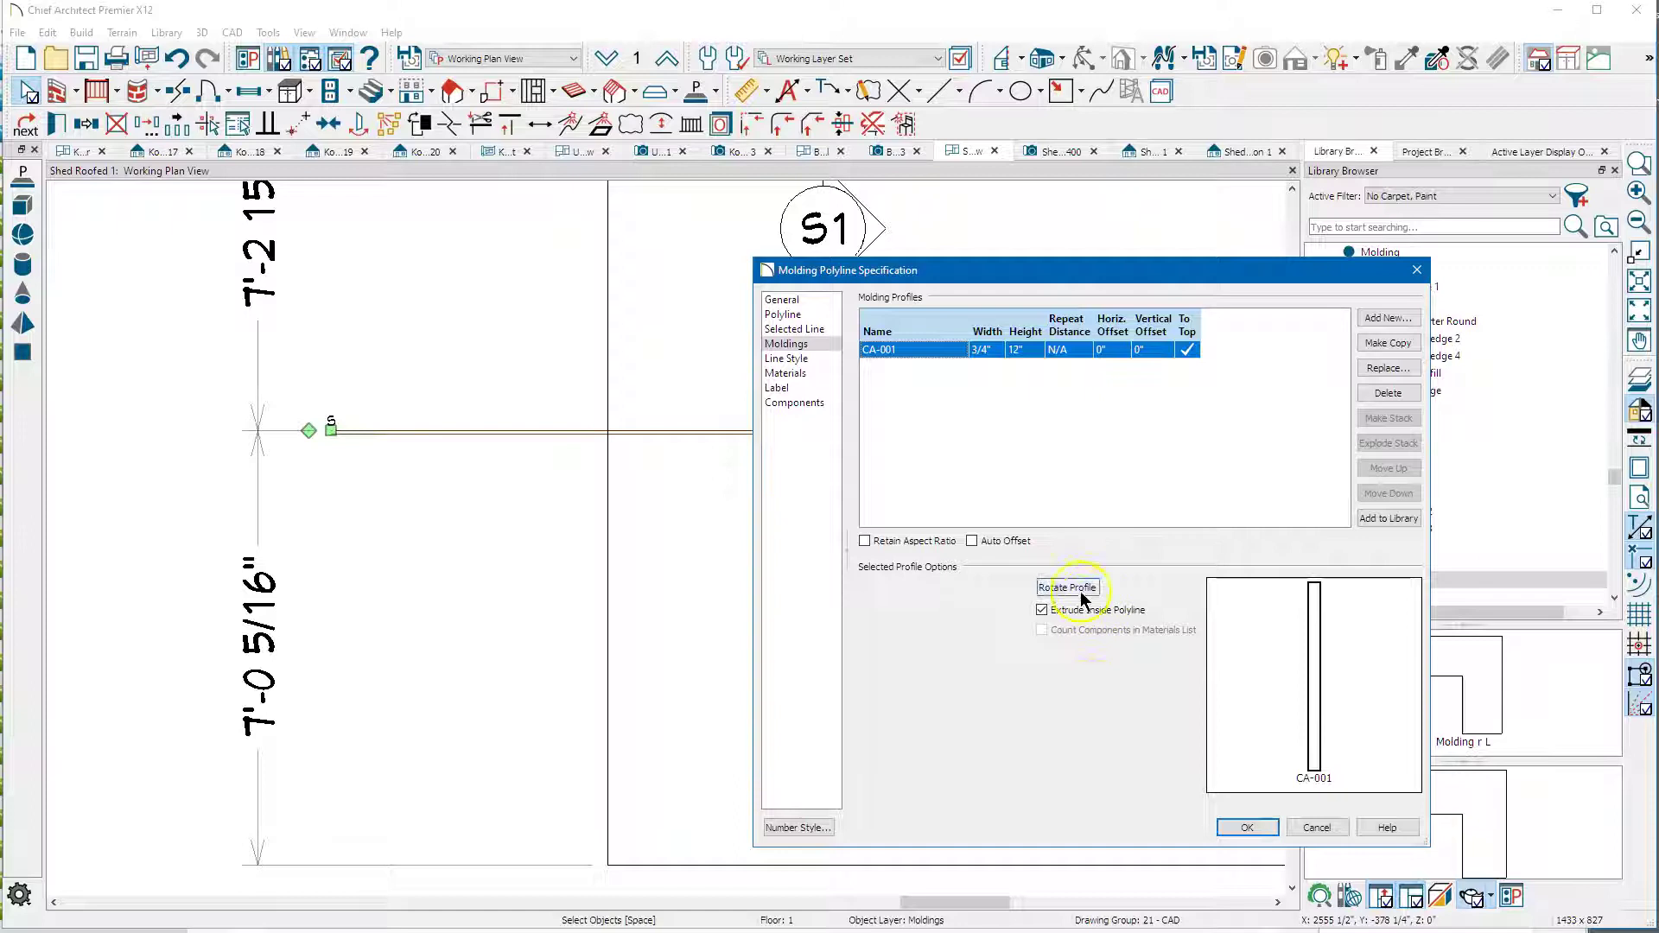
{"action": "left_click", "coordinate": [1317, 828]}
{"action": "scroll", "coordinate": [442, 532], "scroll_direction": "down", "scroll_amount": 1}
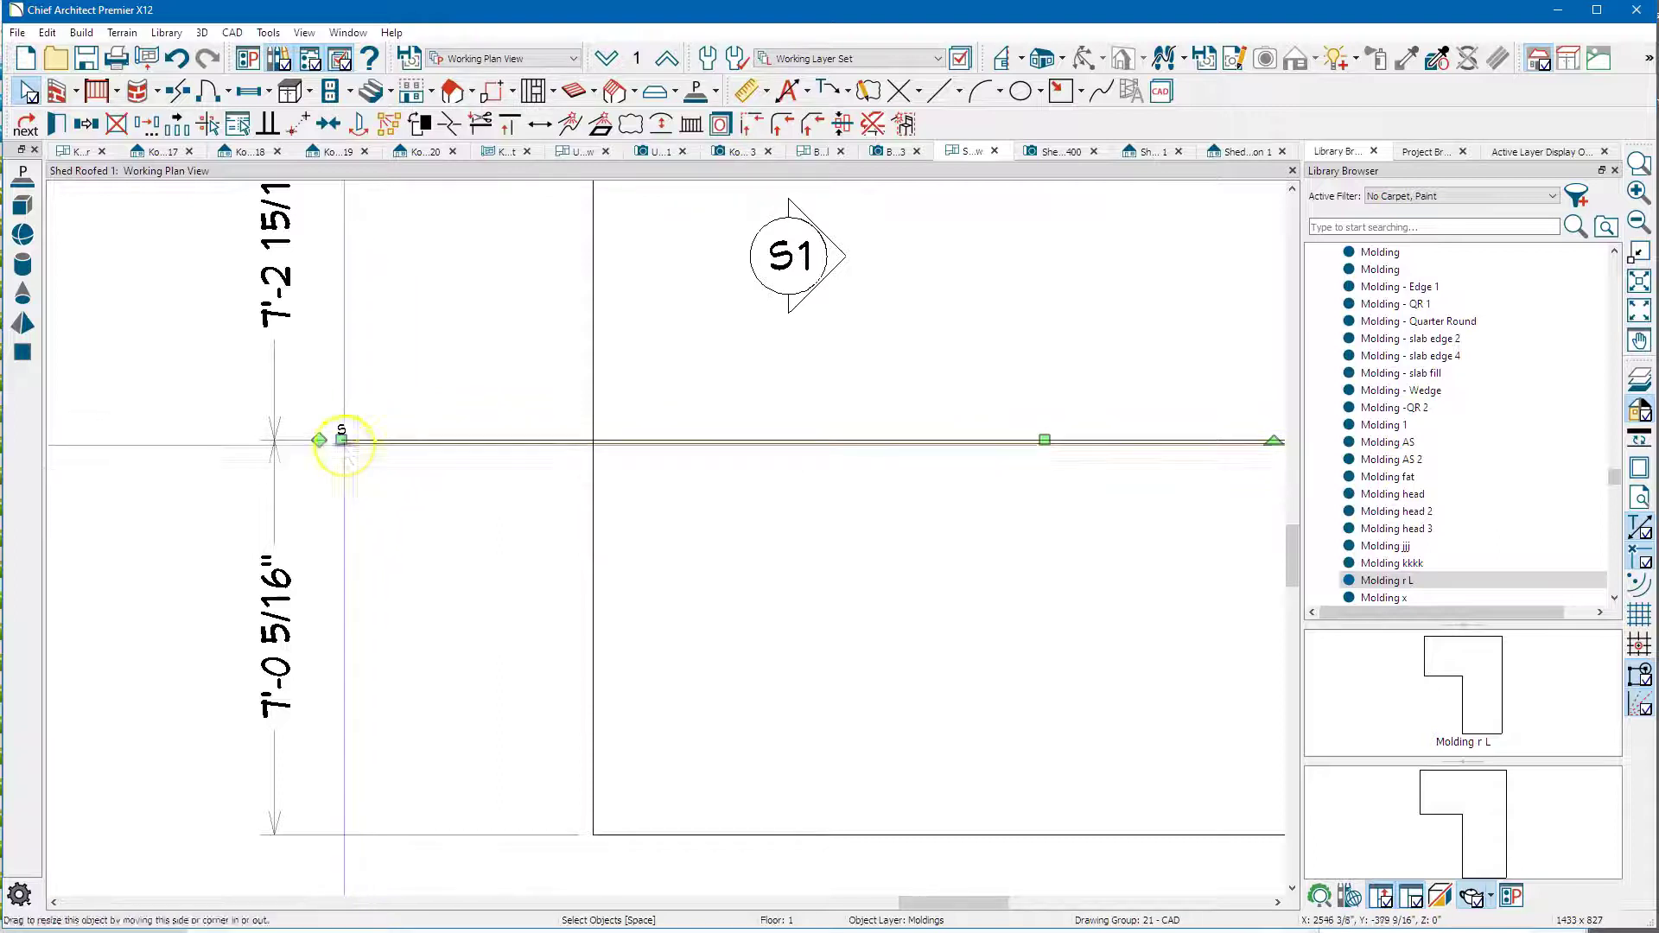
- Turn off Extrude Inside Polyline for the horizontal molding polyline and check its start end in the plan
{"action": "double_click", "coordinate": [382, 441]}
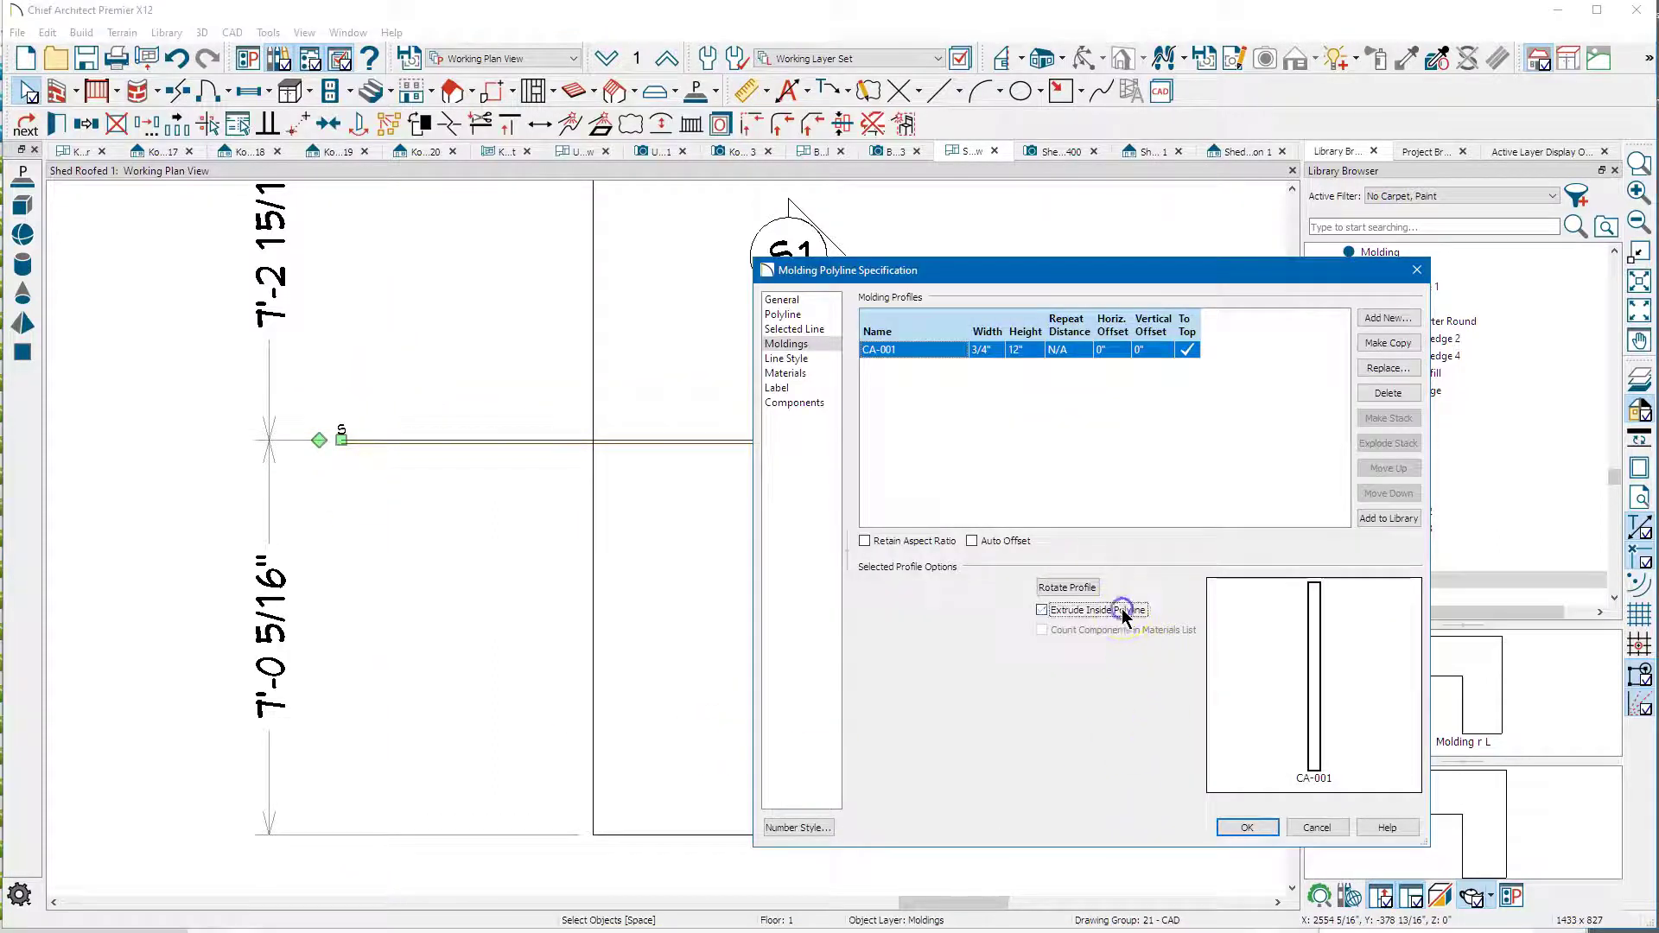
{"action": "left_click", "coordinate": [1244, 828]}
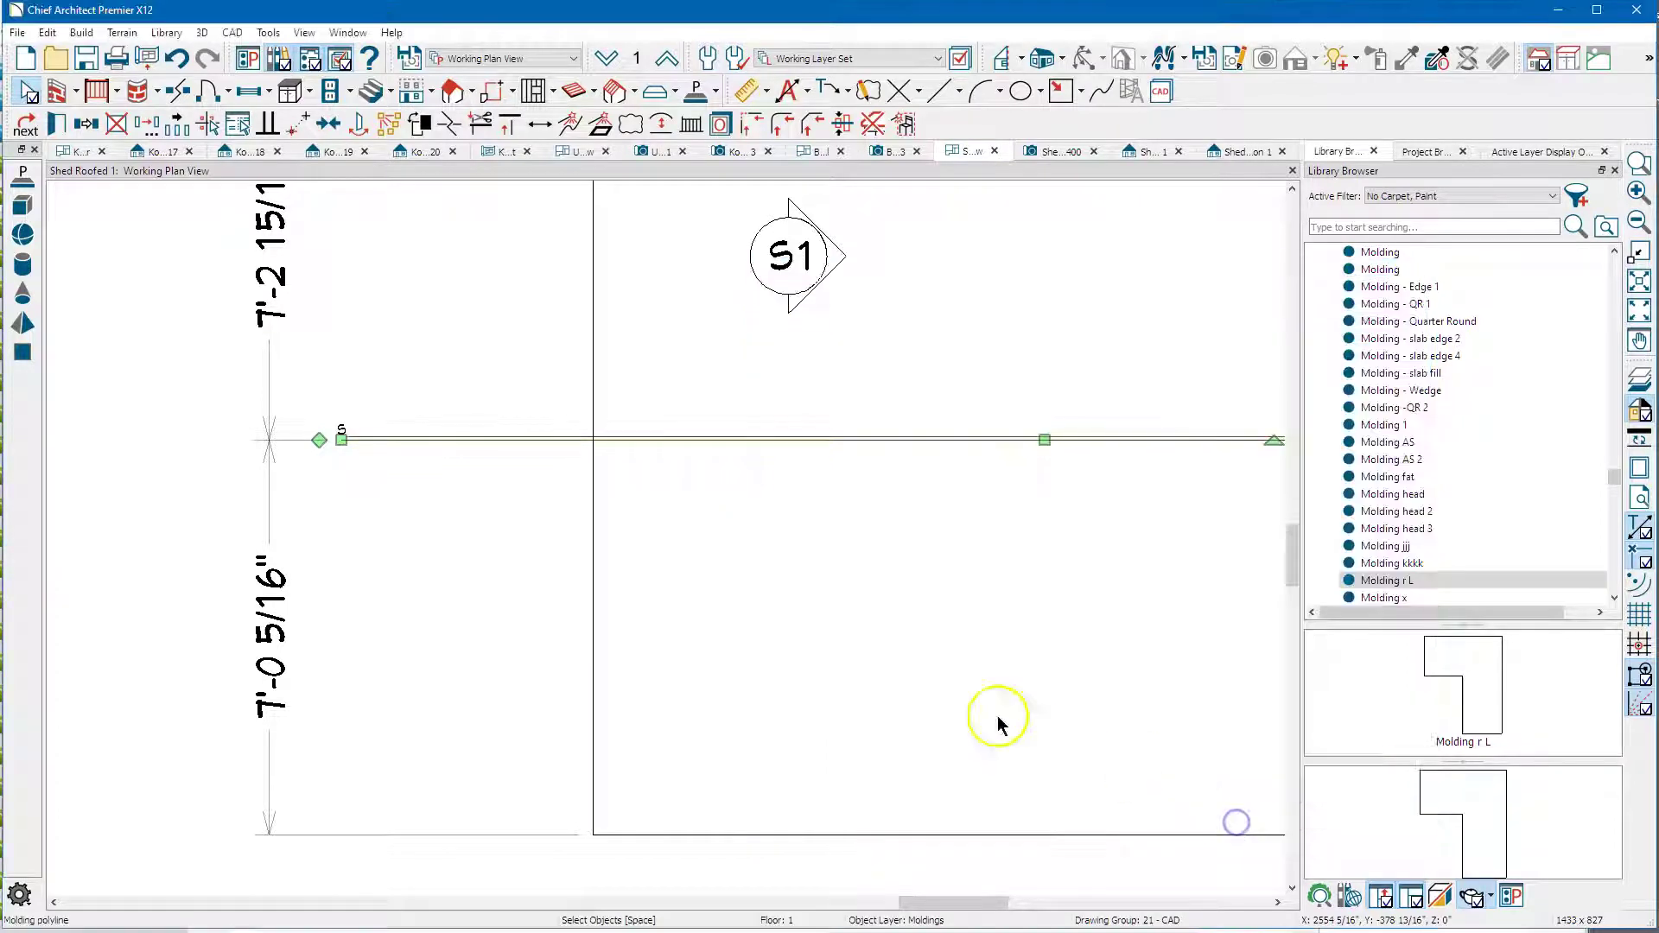
{"action": "scroll", "coordinate": [380, 432], "scroll_direction": "up", "scroll_amount": 2}
{"action": "scroll", "coordinate": [385, 429], "scroll_direction": "up", "scroll_amount": 2}
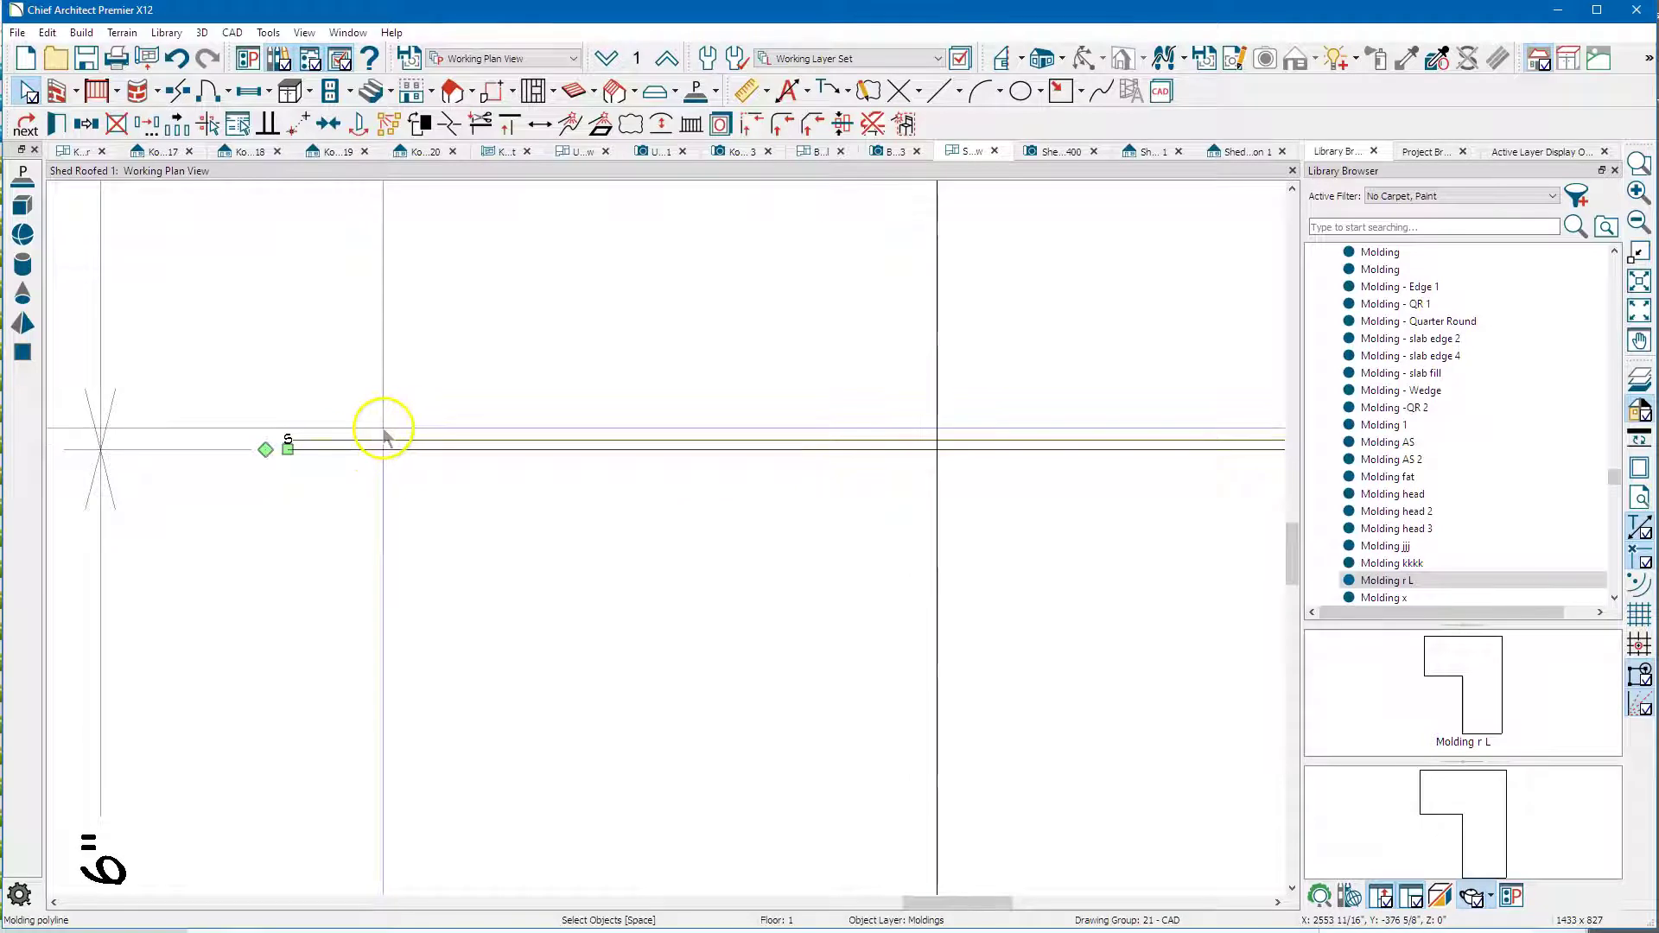
{"action": "scroll", "coordinate": [294, 449], "scroll_direction": "down", "scroll_amount": 4}
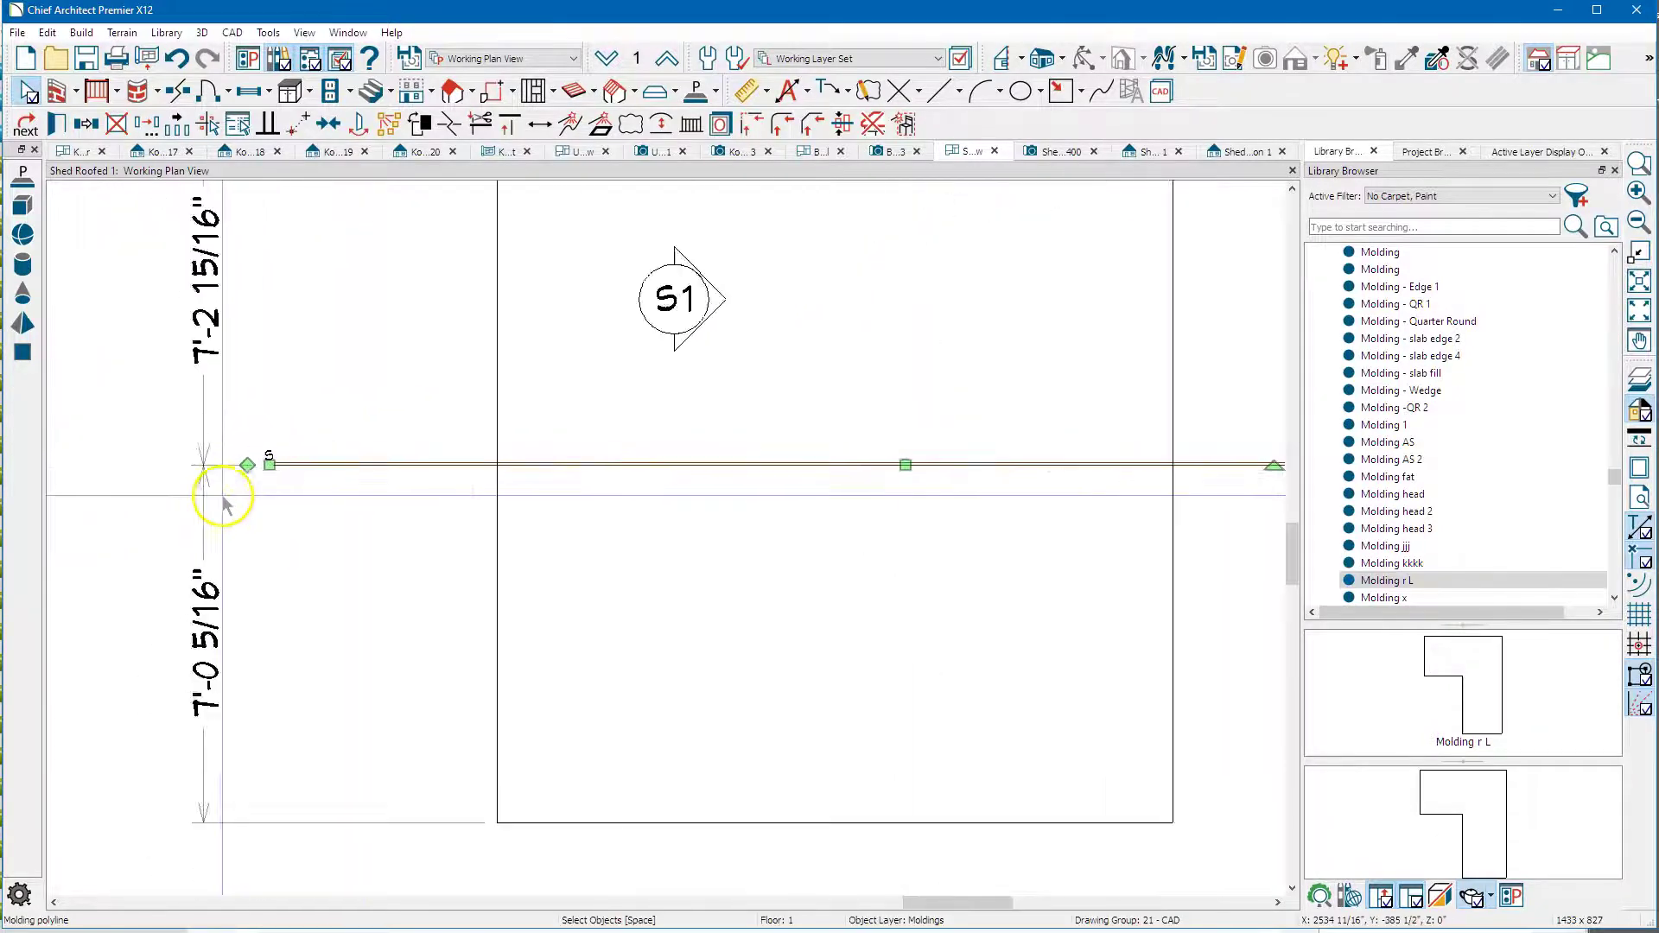
{"action": "scroll", "coordinate": [213, 499], "scroll_direction": "down", "scroll_amount": 1}
- Draw a rectangular polyline to the right of the square molding frame and delete it again
{"action": "middle_click_drag", "start_coordinate": [1114, 390], "coordinate": [885, 422]}
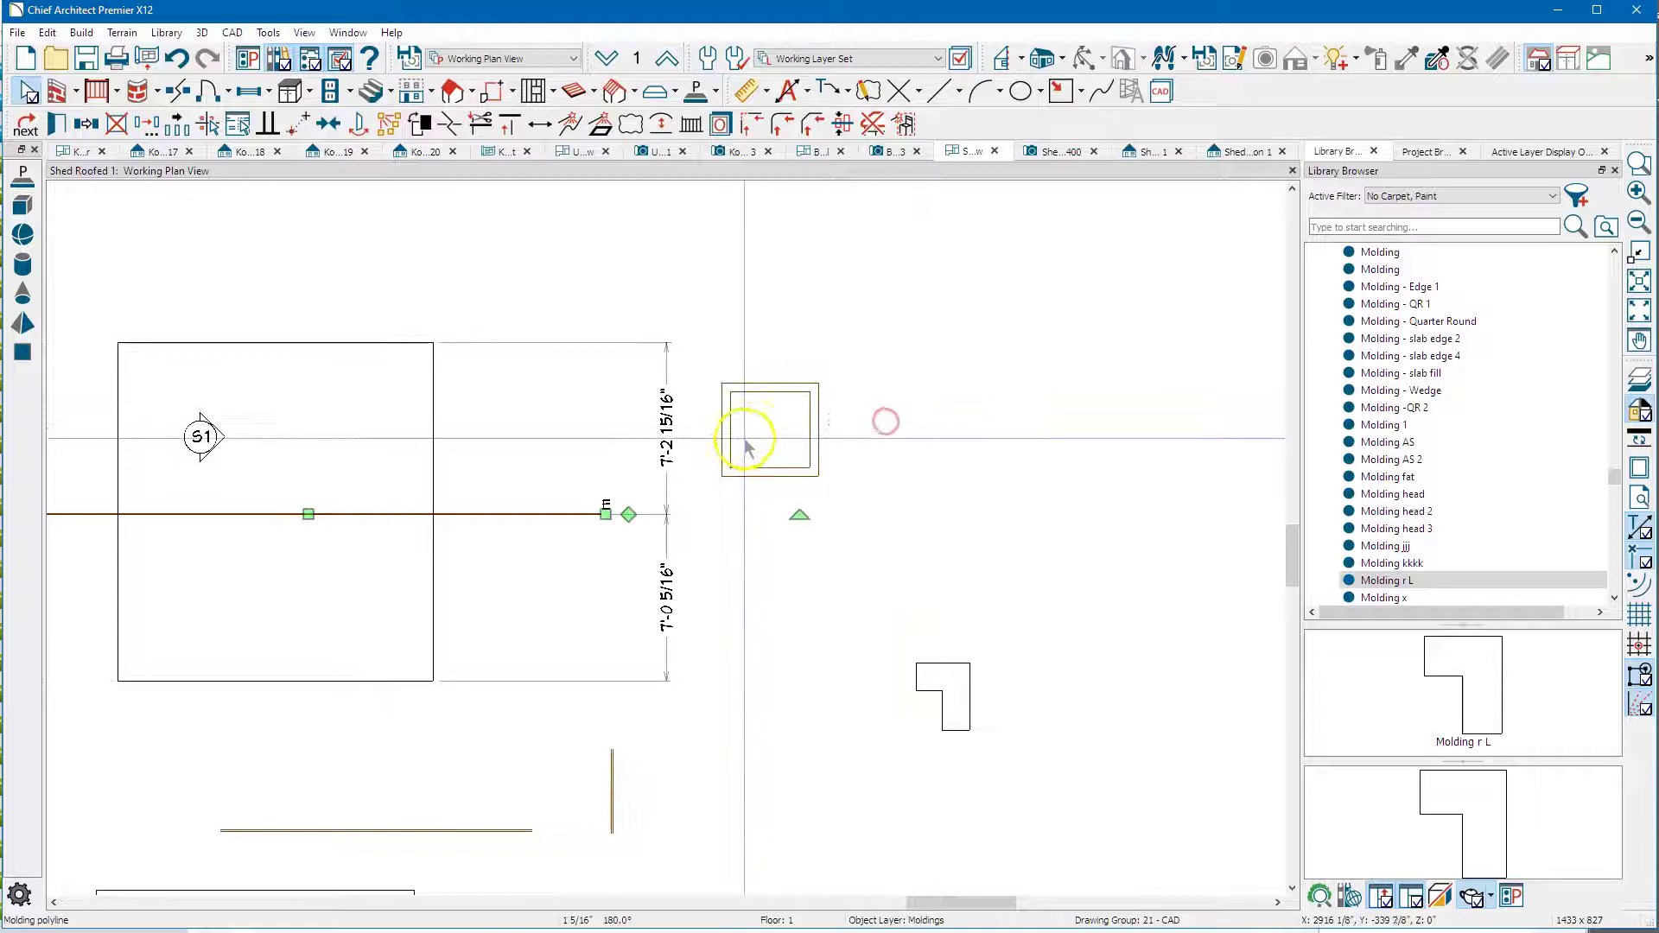
{"action": "left_click", "coordinate": [1068, 89]}
{"action": "left_click_drag", "start_coordinate": [961, 286], "coordinate": [1080, 428]}
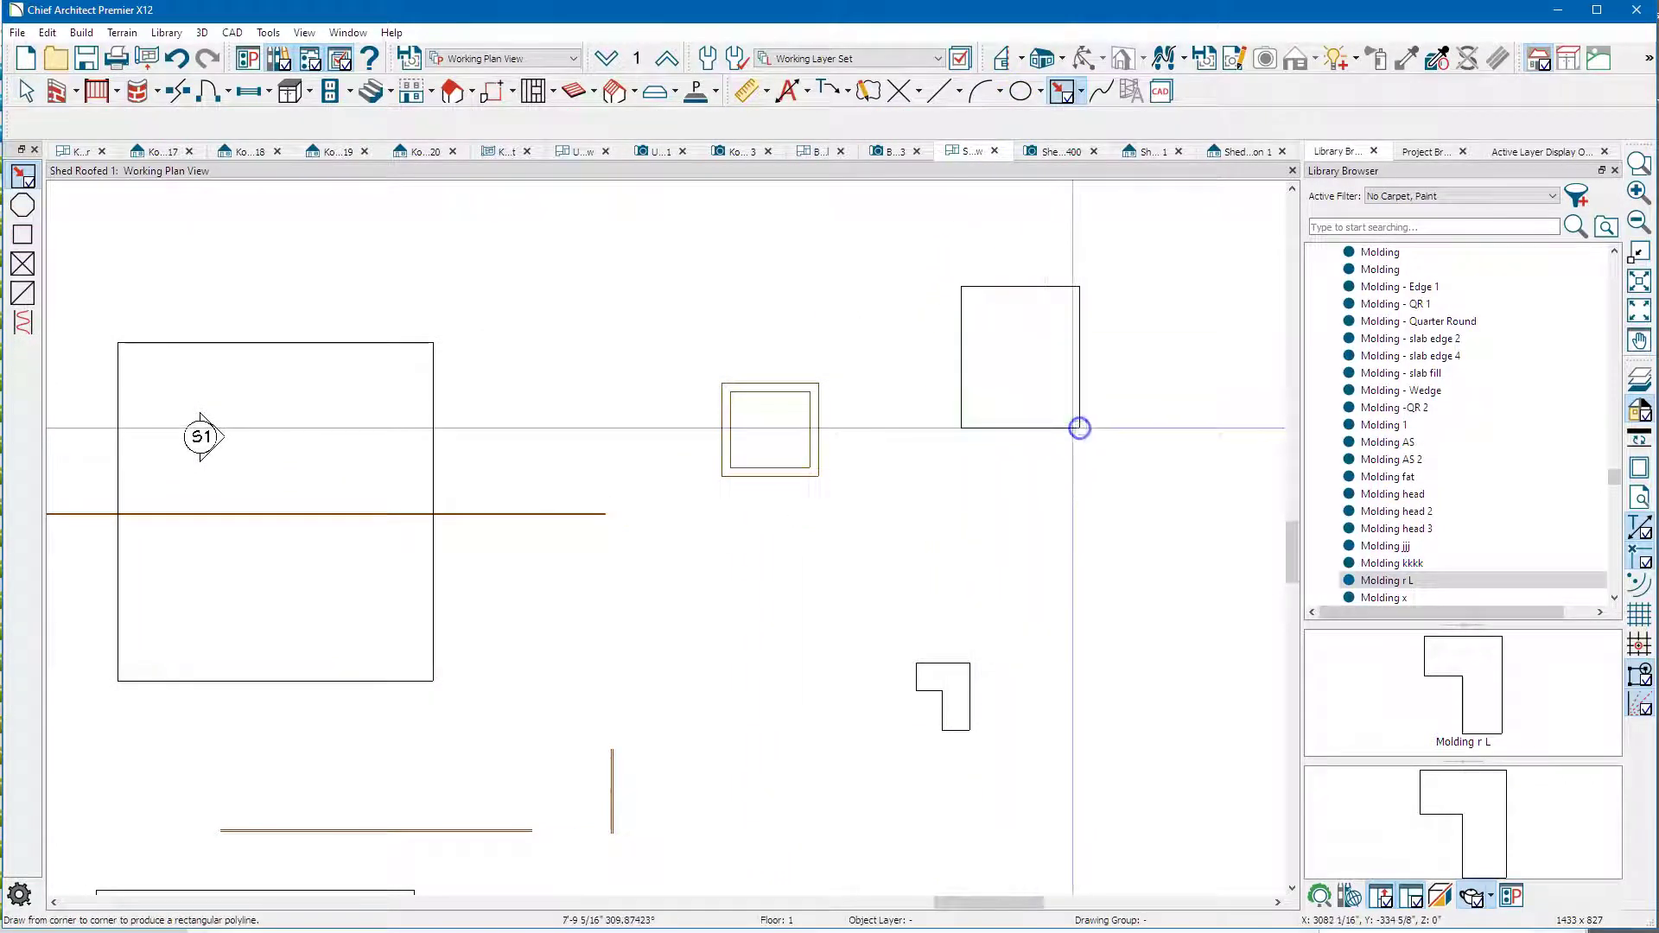
{"action": "key", "text": "space"}
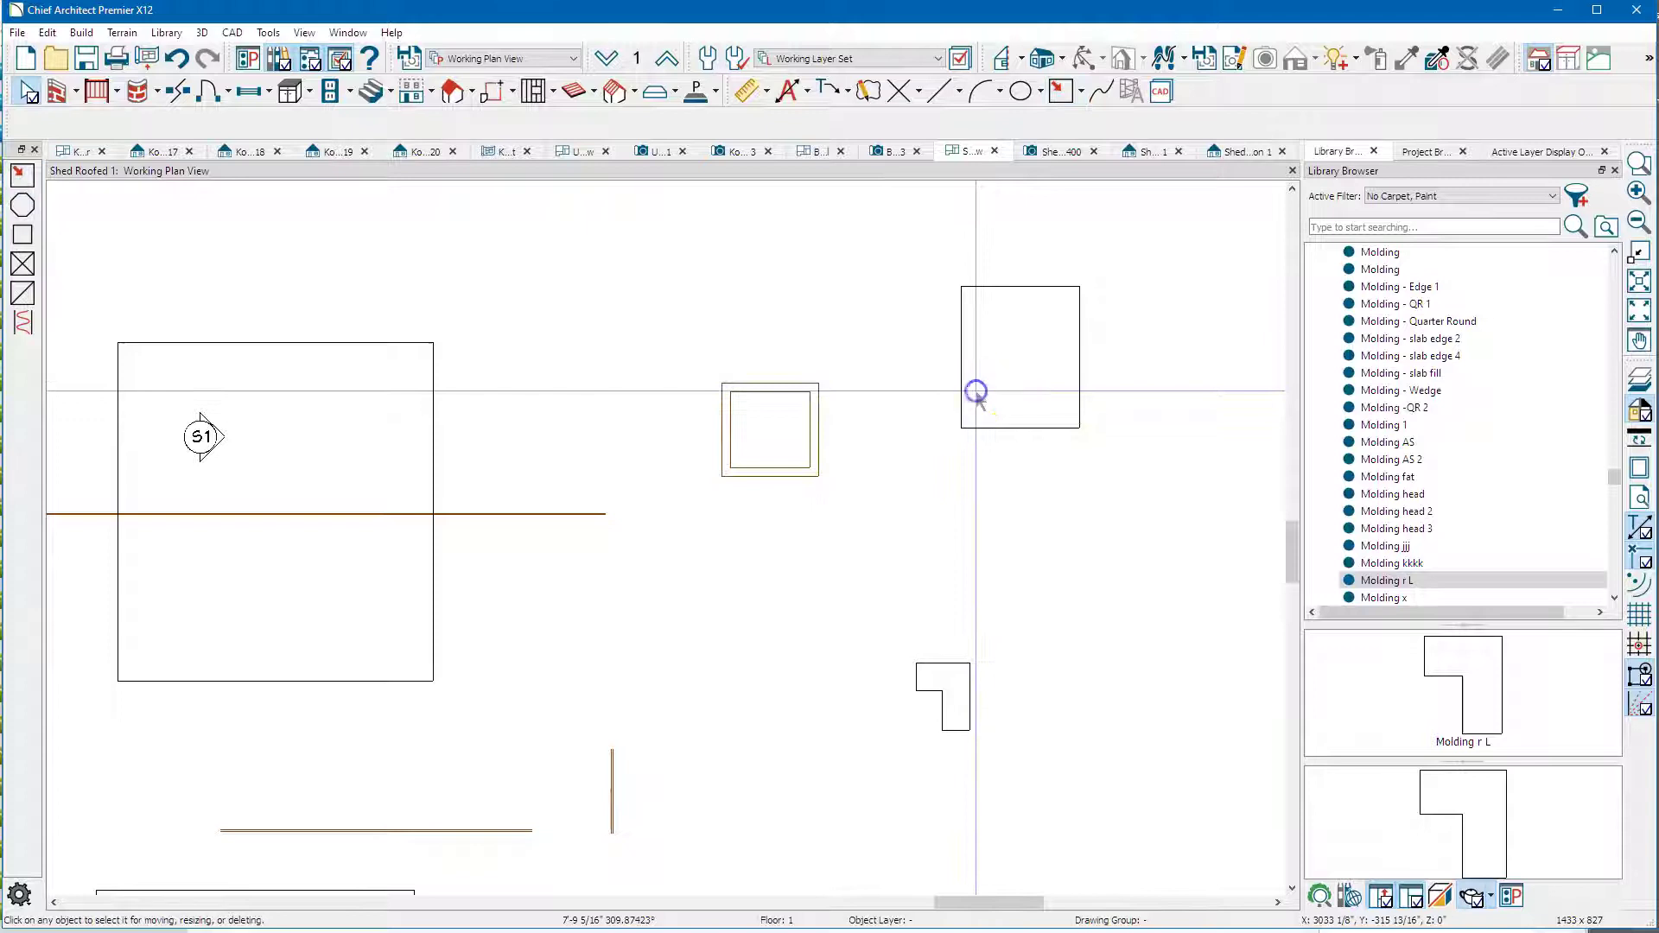
{"action": "left_click", "coordinate": [961, 396]}
{"action": "key", "text": "Delete"}
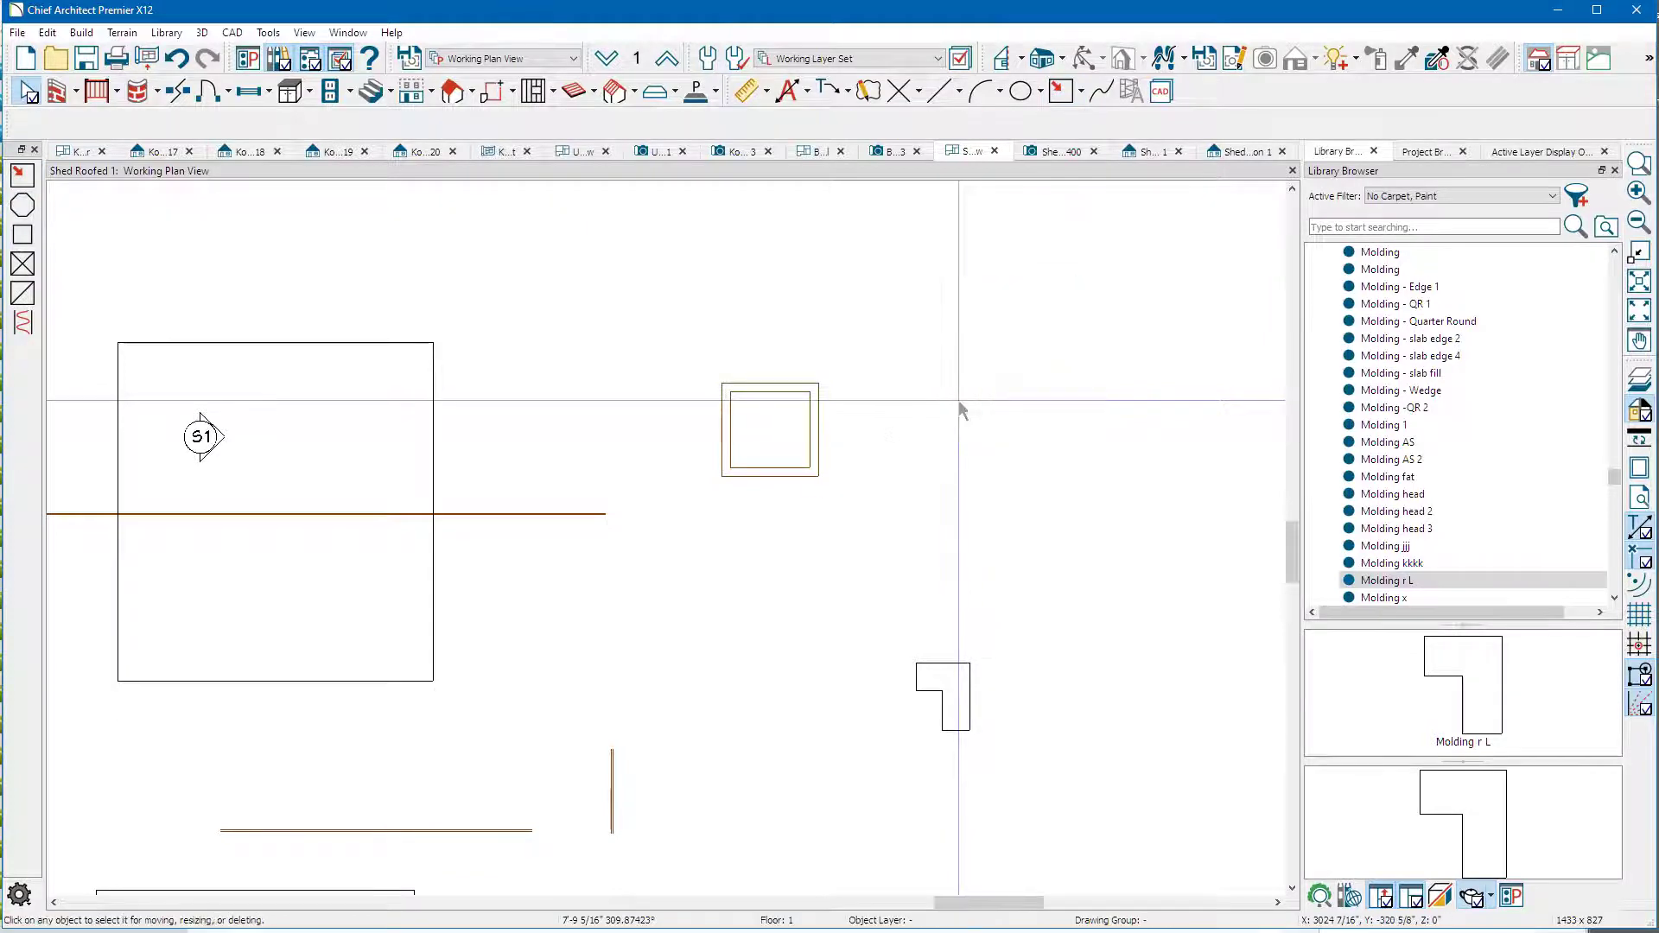
- Examine the square molding frame's 4.5 x 7 profile and Extrude Inside Polyline setting, and its outline in the plan
{"action": "scroll", "coordinate": [815, 400], "scroll_direction": "up", "scroll_amount": 3}
{"action": "scroll", "coordinate": [810, 410], "scroll_direction": "up", "scroll_amount": 2}
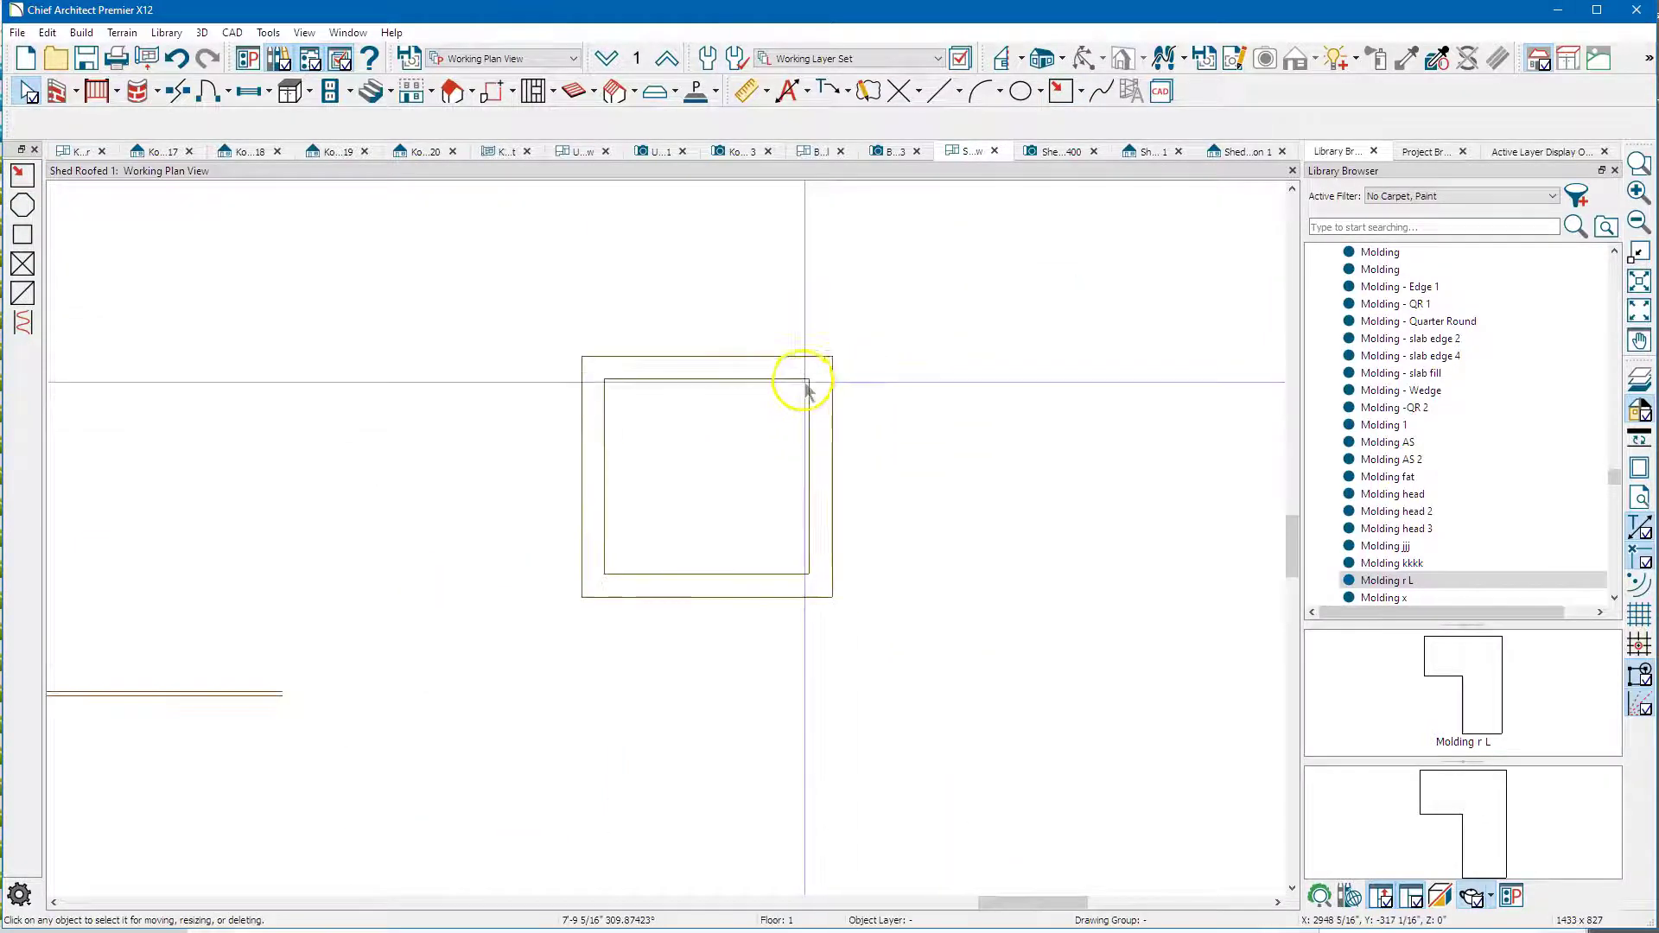
{"action": "left_click", "coordinate": [813, 359]}
{"action": "double_click", "coordinate": [813, 357]}
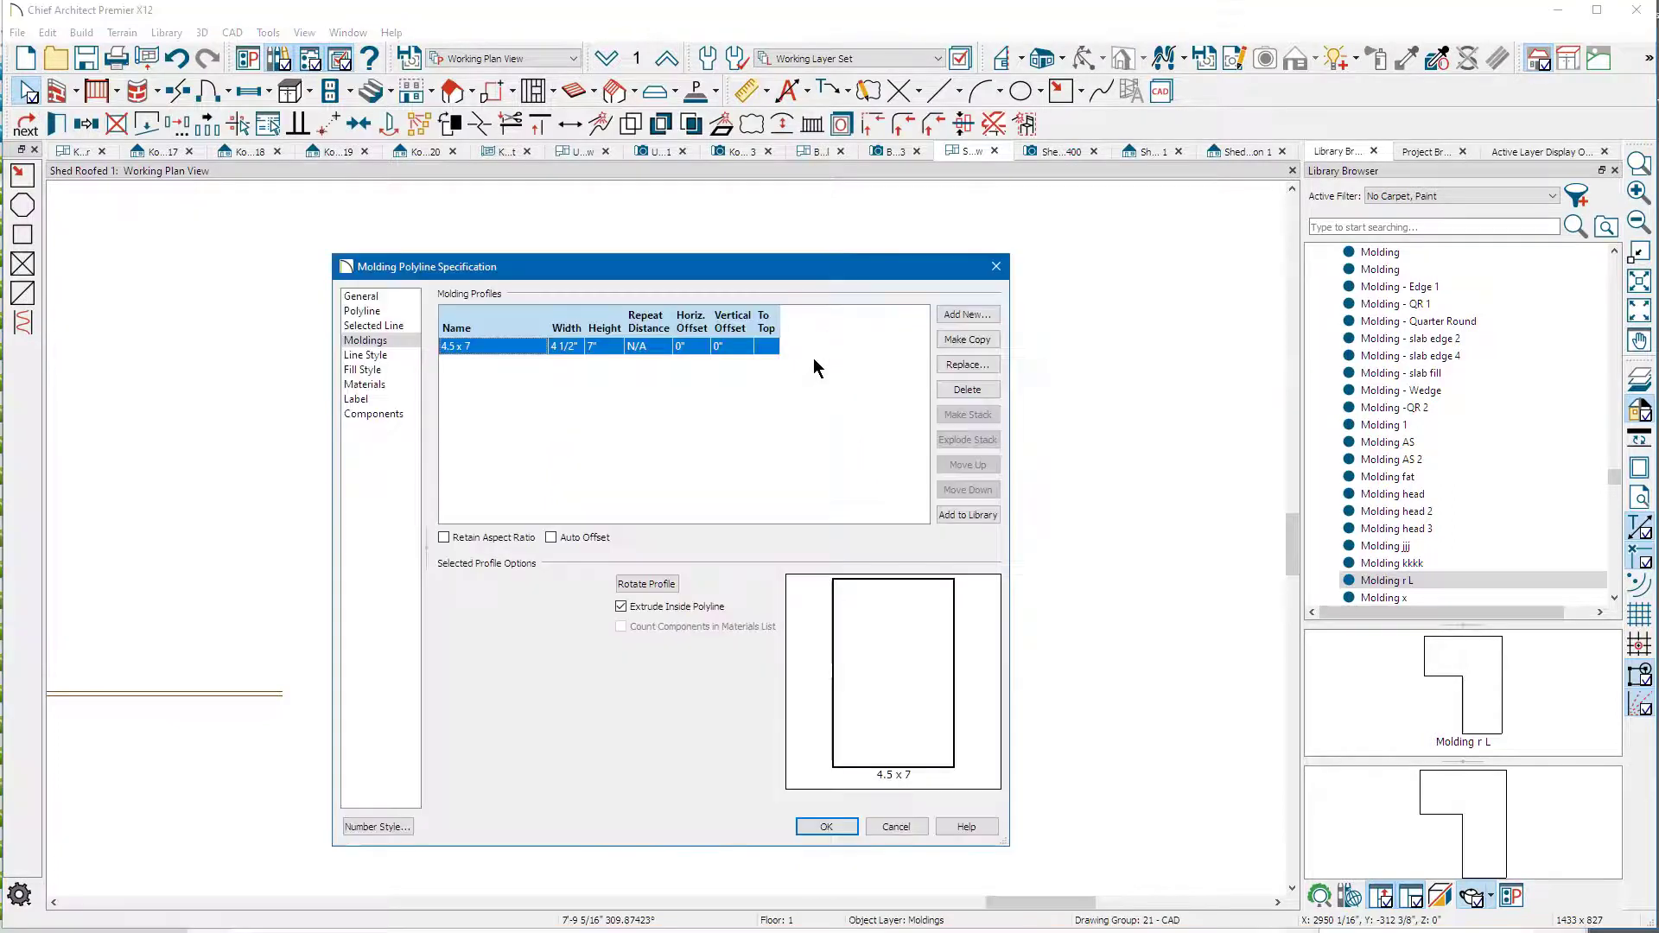
{"action": "left_click", "coordinate": [822, 826]}
{"action": "scroll", "coordinate": [611, 474], "scroll_direction": "up", "scroll_amount": 2}
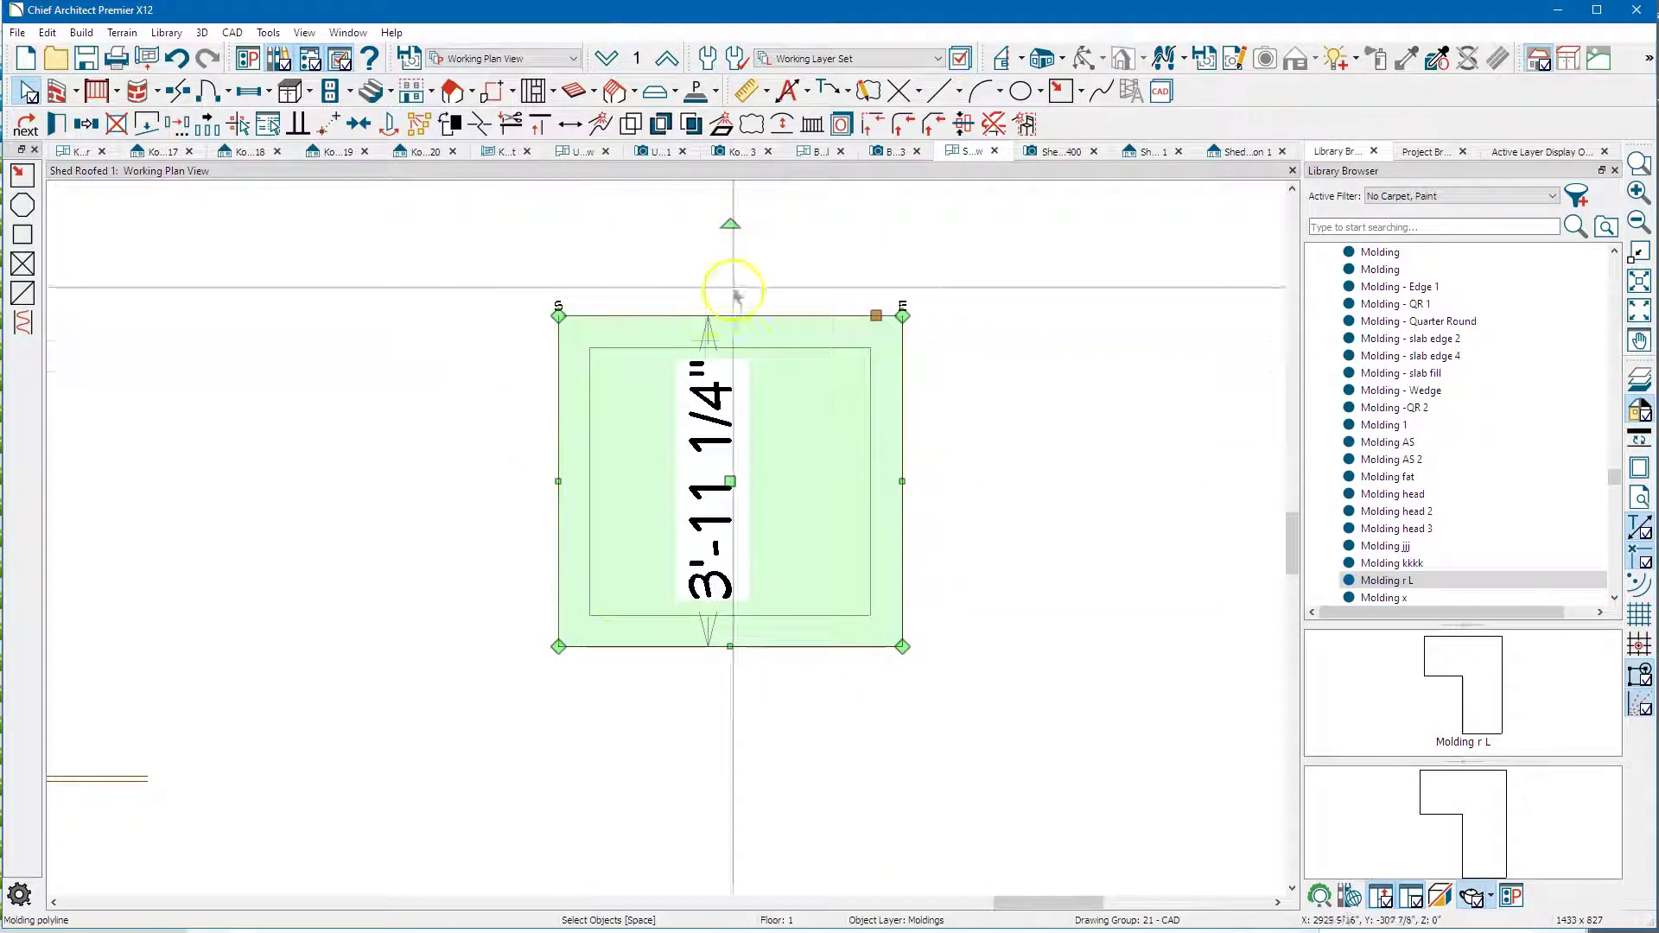
- Draw a vertical line down from the L-shaped profile's left edge and a horizontal line about 3'-2" long leftward from its bottom edge
{"action": "scroll", "coordinate": [962, 429], "scroll_direction": "down", "scroll_amount": 5}
{"action": "scroll", "coordinate": [860, 397], "scroll_direction": "down", "scroll_amount": 3}
{"action": "scroll", "coordinate": [988, 562], "scroll_direction": "up", "scroll_amount": 7}
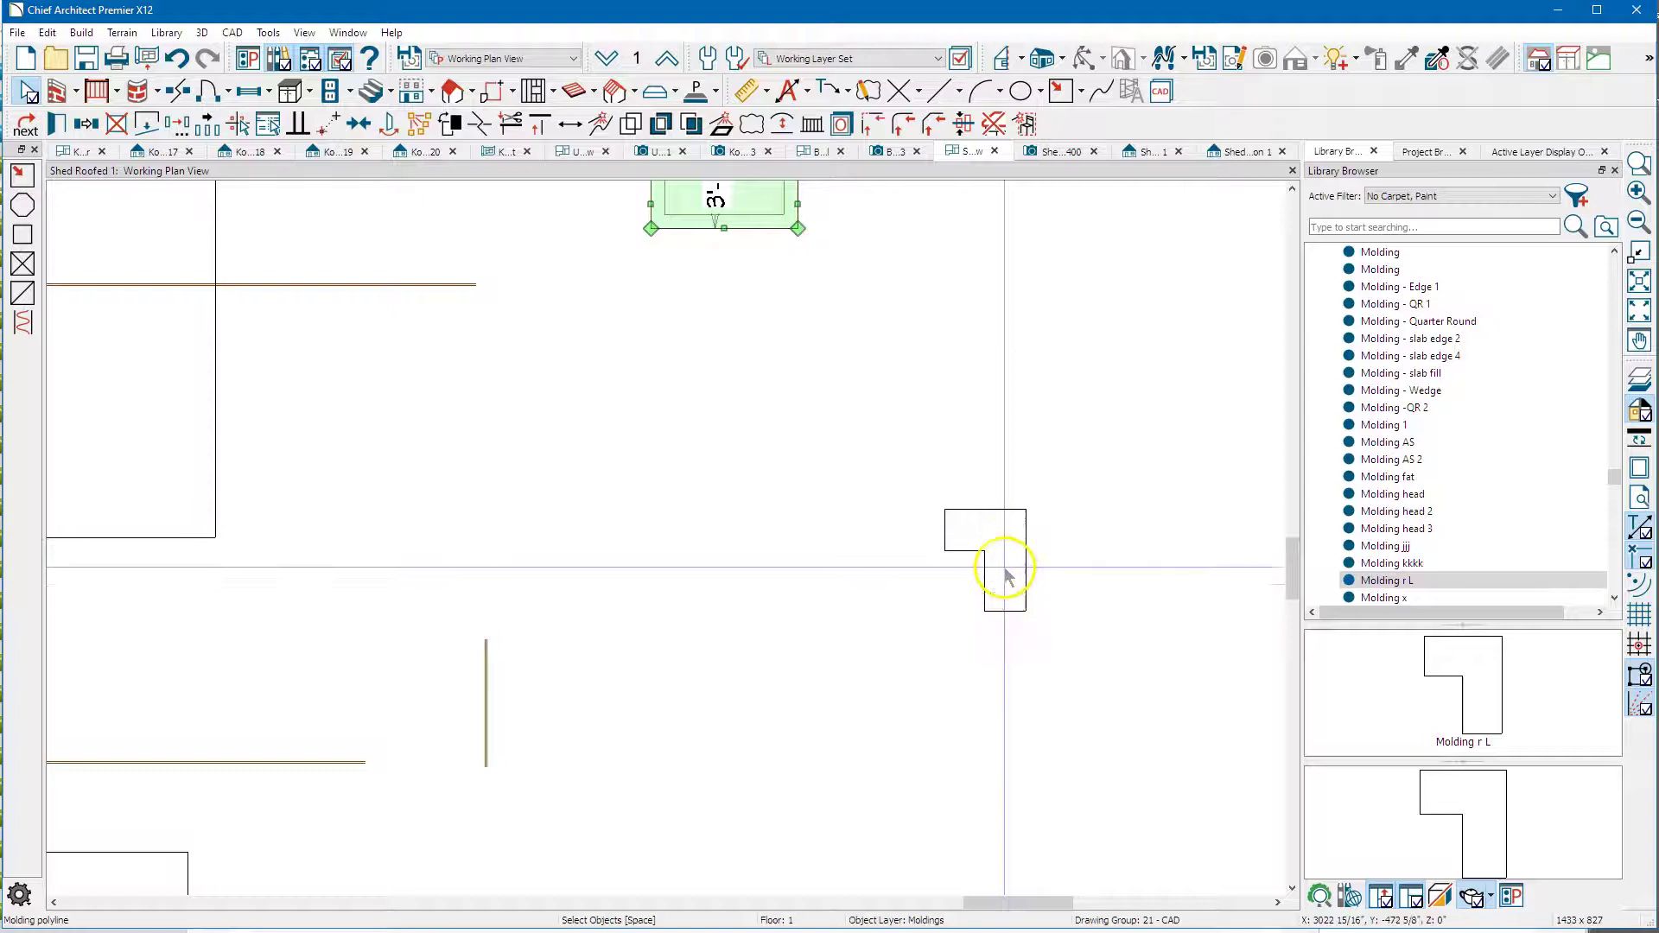
{"action": "scroll", "coordinate": [1070, 688], "scroll_direction": "up", "scroll_amount": 3}
{"action": "middle_click_drag", "start_coordinate": [1071, 685], "coordinate": [937, 681]}
{"action": "left_click", "coordinate": [933, 97]}
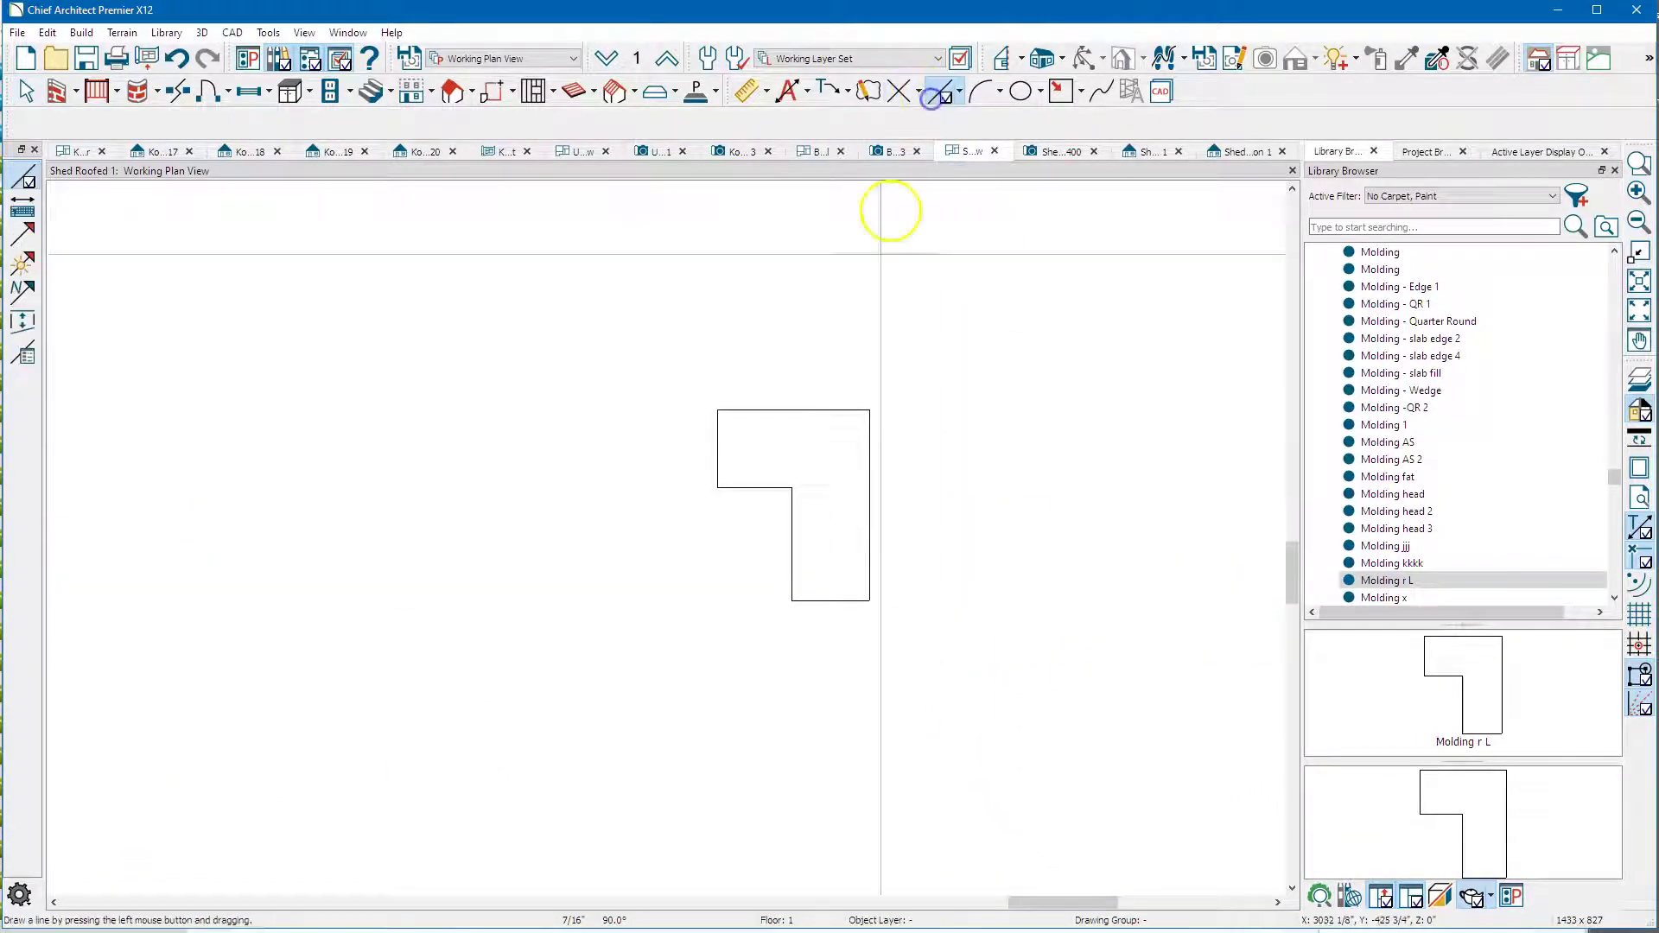
{"action": "left_click_drag", "start_coordinate": [727, 467], "coordinate": [718, 696]}
{"action": "left_click_drag", "start_coordinate": [792, 602], "coordinate": [581, 605]}
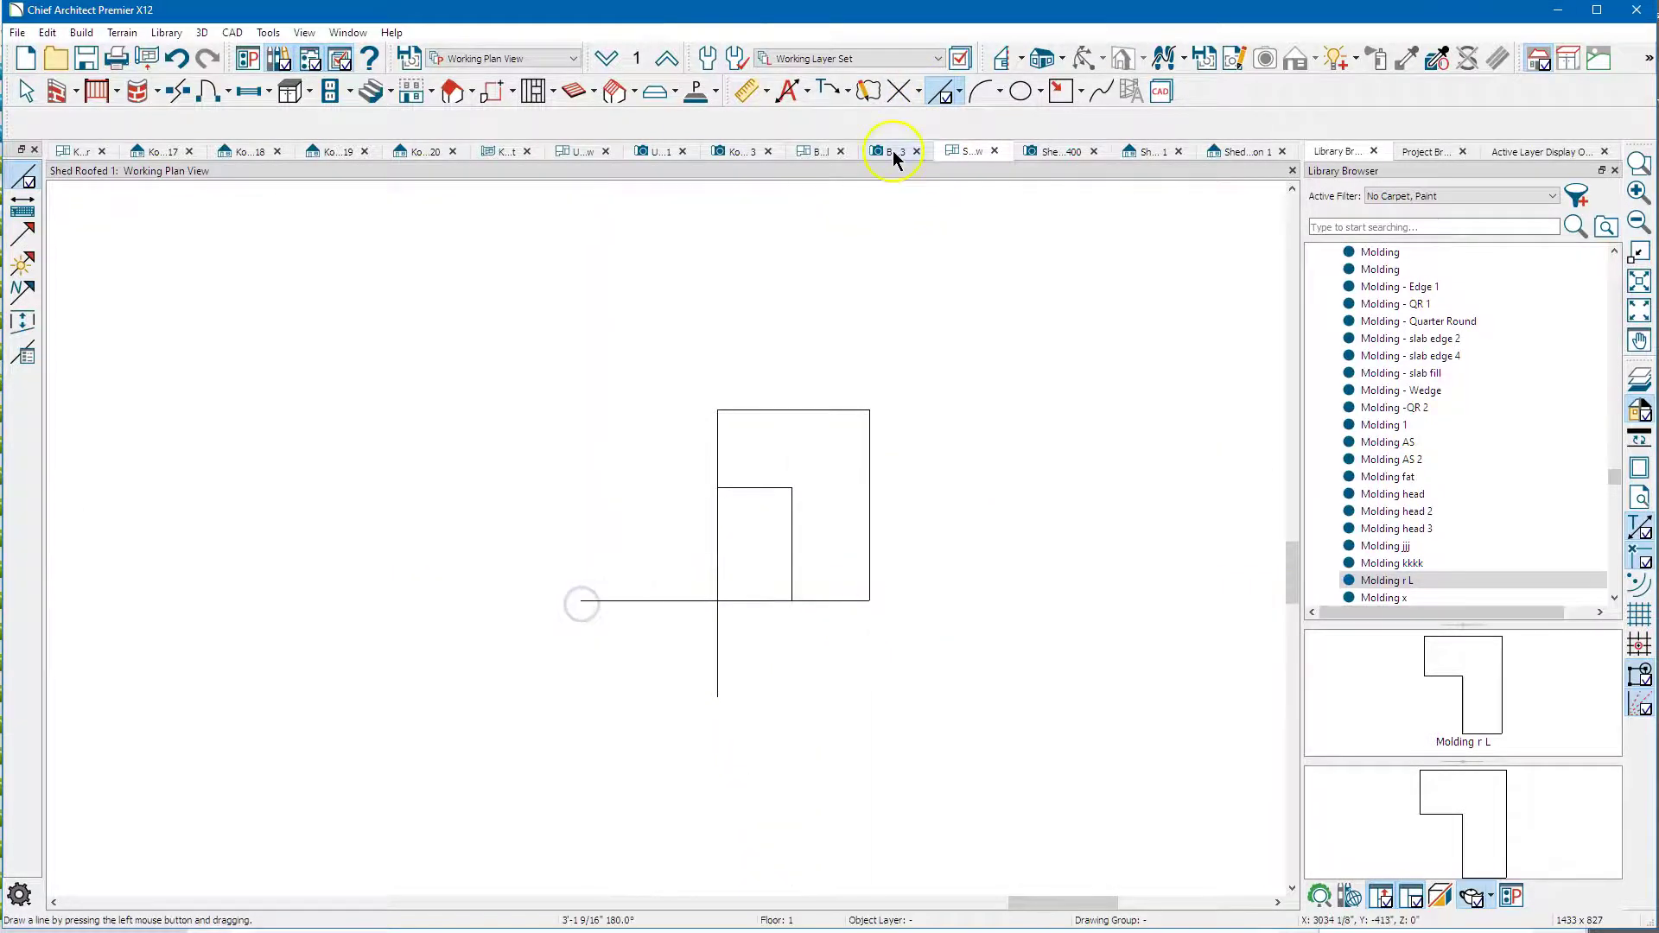
- Place a CAD point where the two lines beside the L-shaped profile cross
{"action": "left_click", "coordinate": [725, 594]}
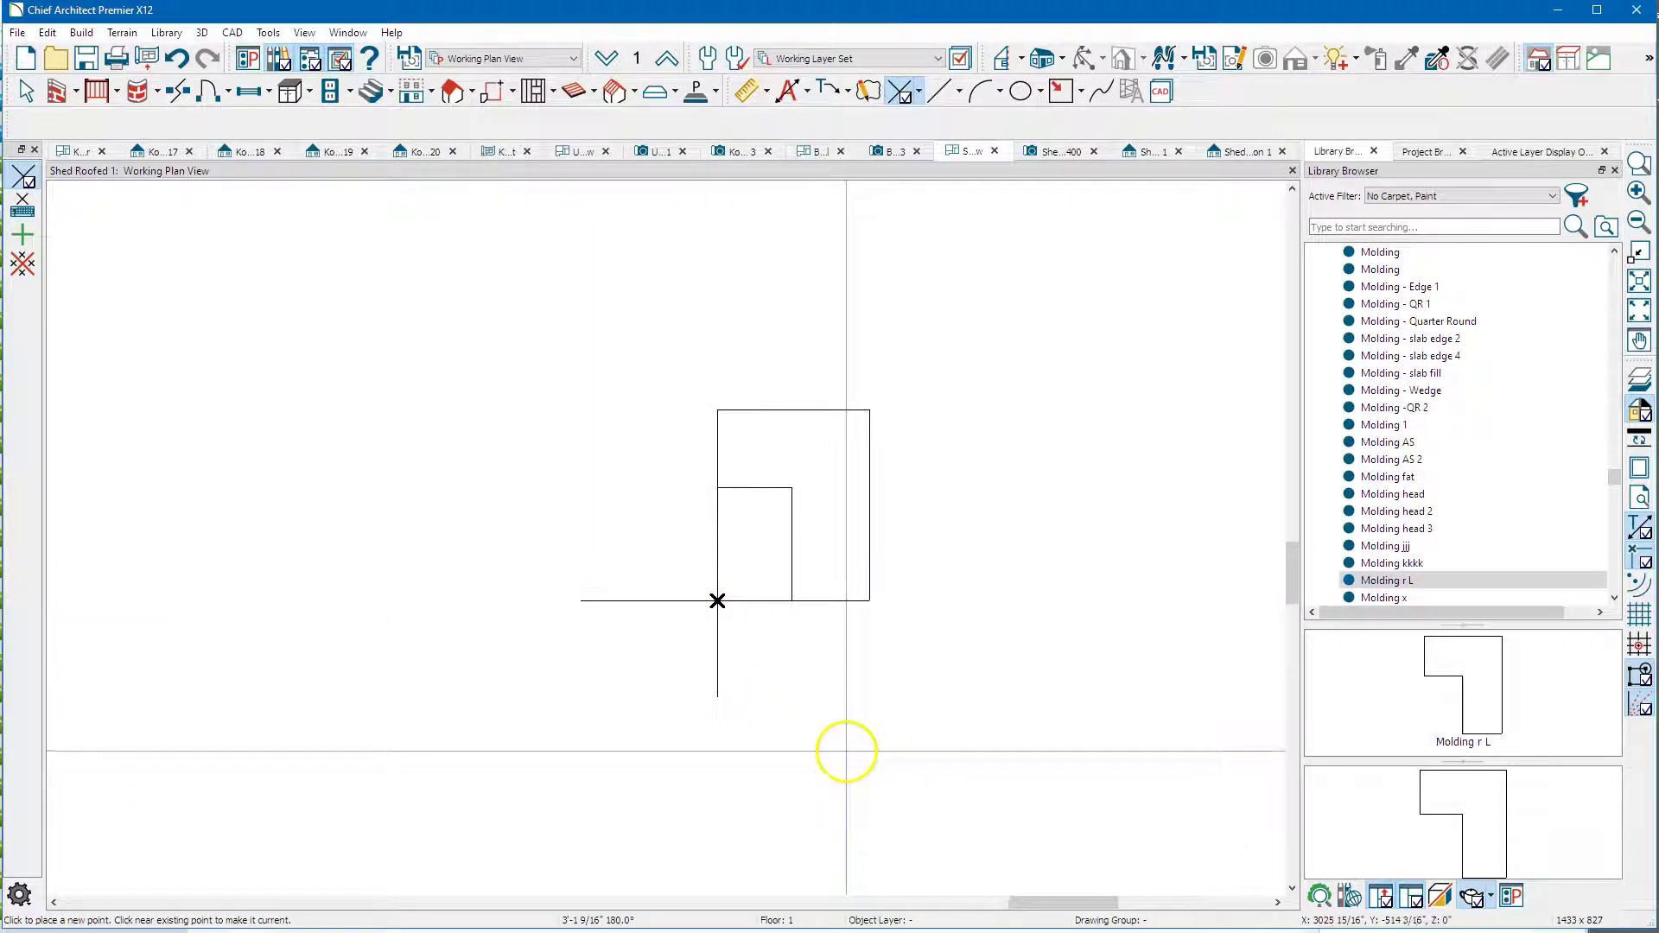
{"action": "key", "text": "Escape"}
{"action": "scroll", "coordinate": [881, 553], "scroll_direction": "down", "scroll_amount": 1}
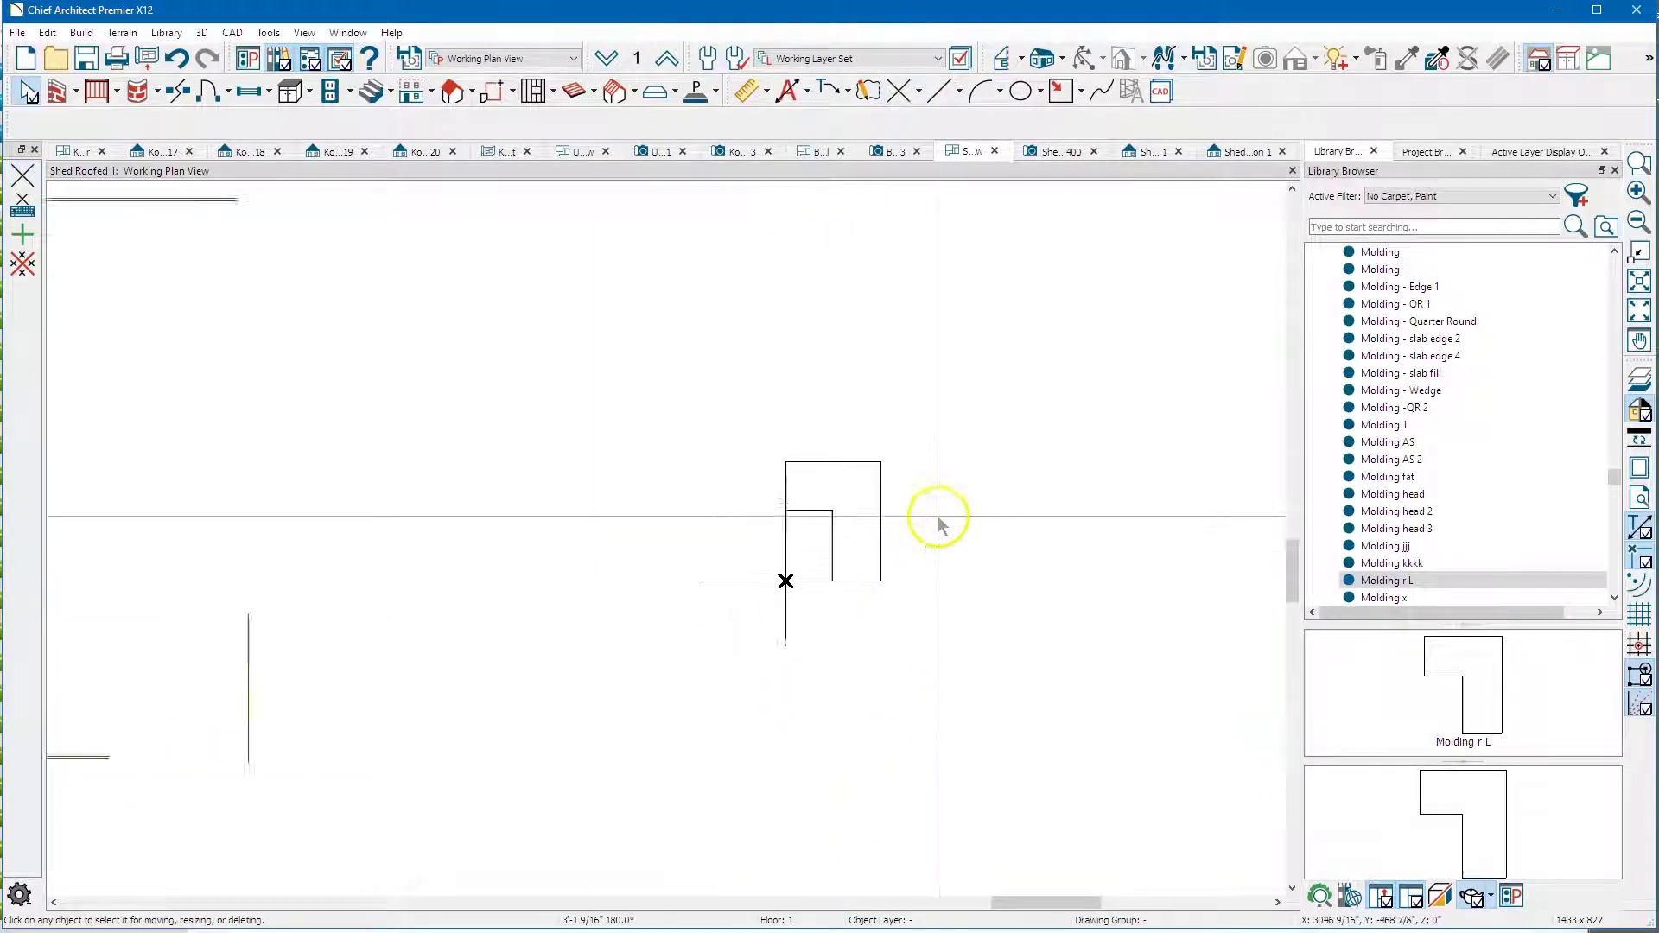
- Examine how the rectangular polyline solid and the molding polyline along its lower edge line up in the plan
{"action": "scroll", "coordinate": [958, 494], "scroll_direction": "down", "scroll_amount": 2}
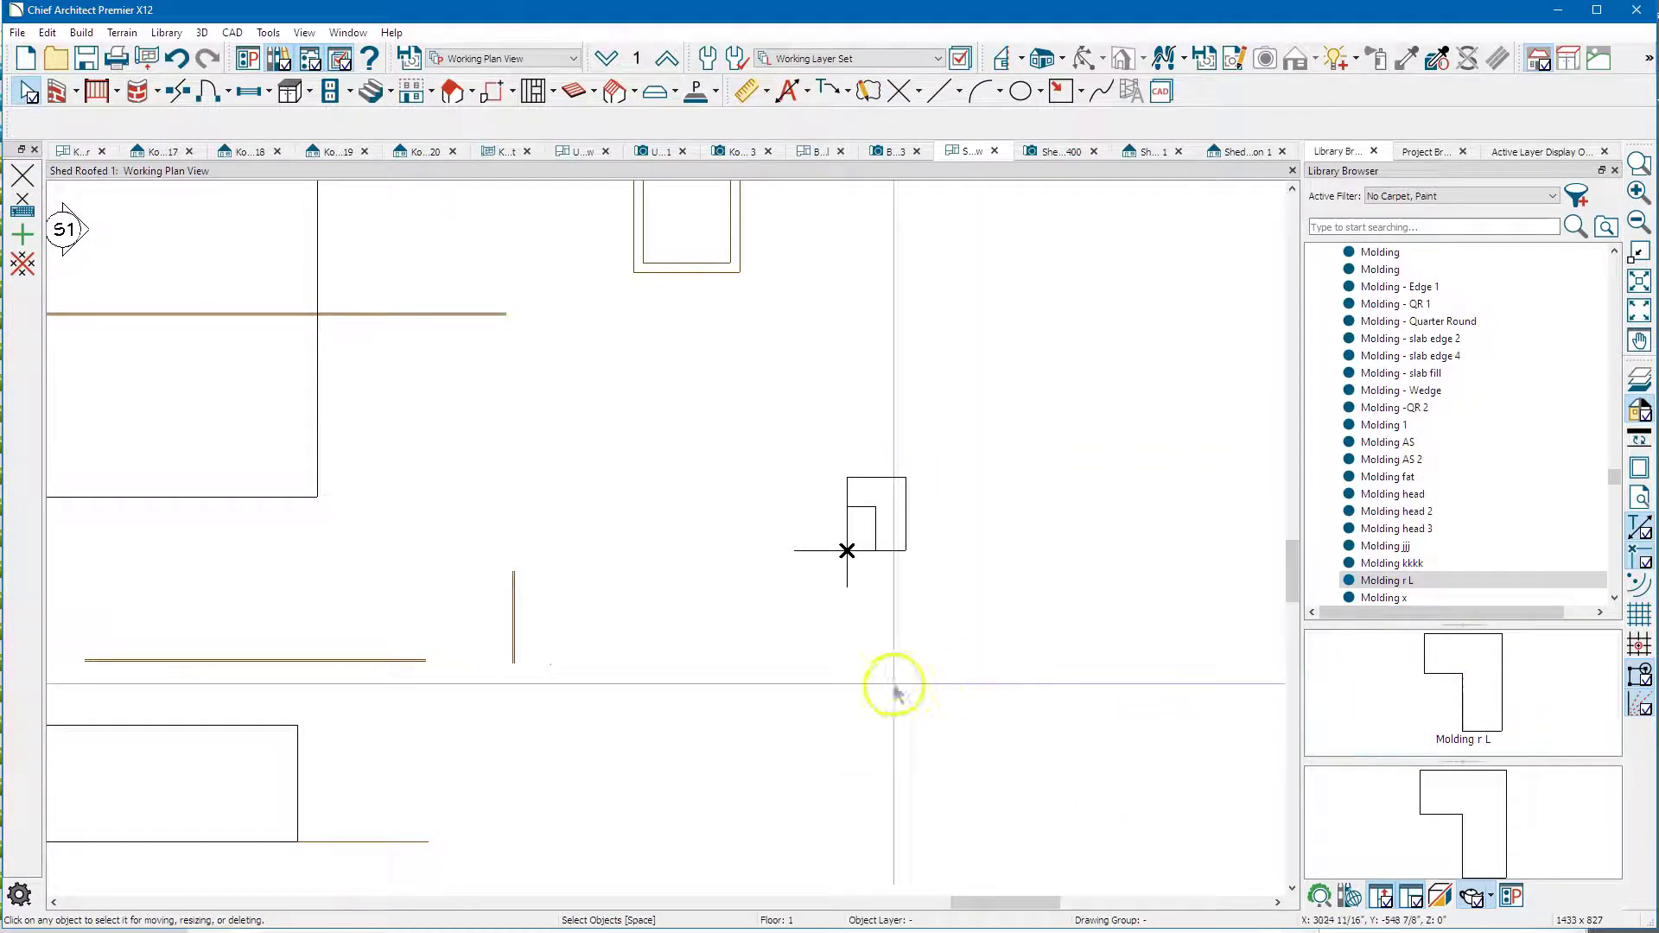
{"action": "scroll", "coordinate": [1074, 556], "scroll_direction": "down", "scroll_amount": 2}
{"action": "scroll", "coordinate": [530, 770], "scroll_direction": "up", "scroll_amount": 4}
{"action": "scroll", "coordinate": [604, 674], "scroll_direction": "up", "scroll_amount": 5}
{"action": "scroll", "coordinate": [252, 567], "scroll_direction": "down", "scroll_amount": 2}
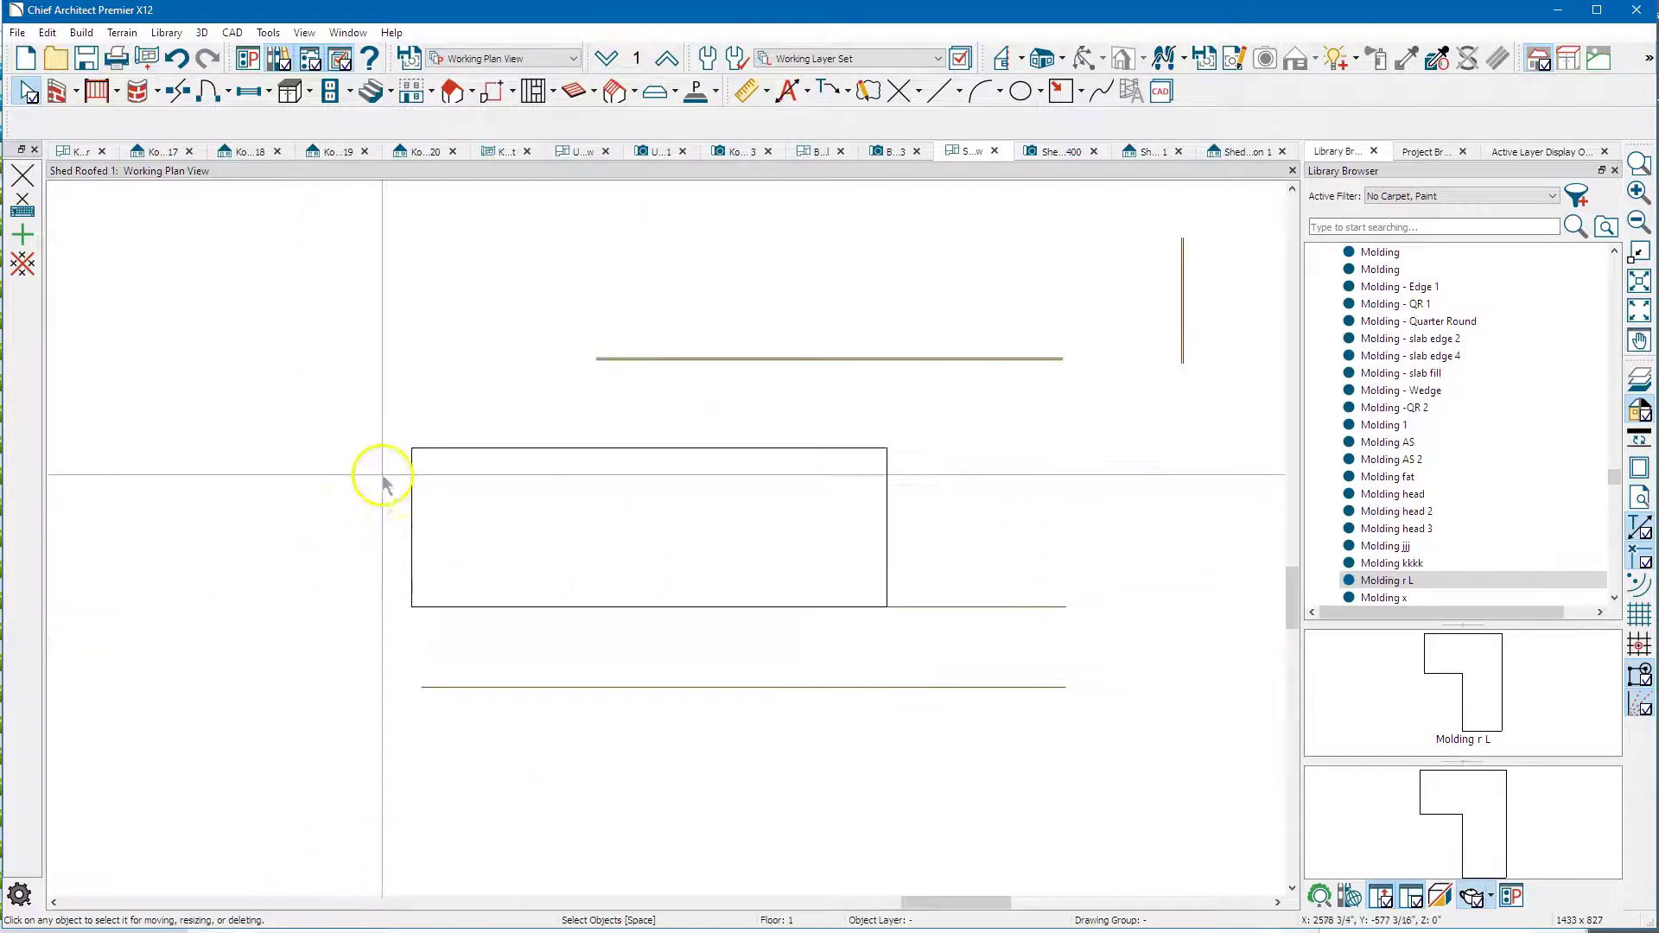
{"action": "left_click", "coordinate": [410, 470]}
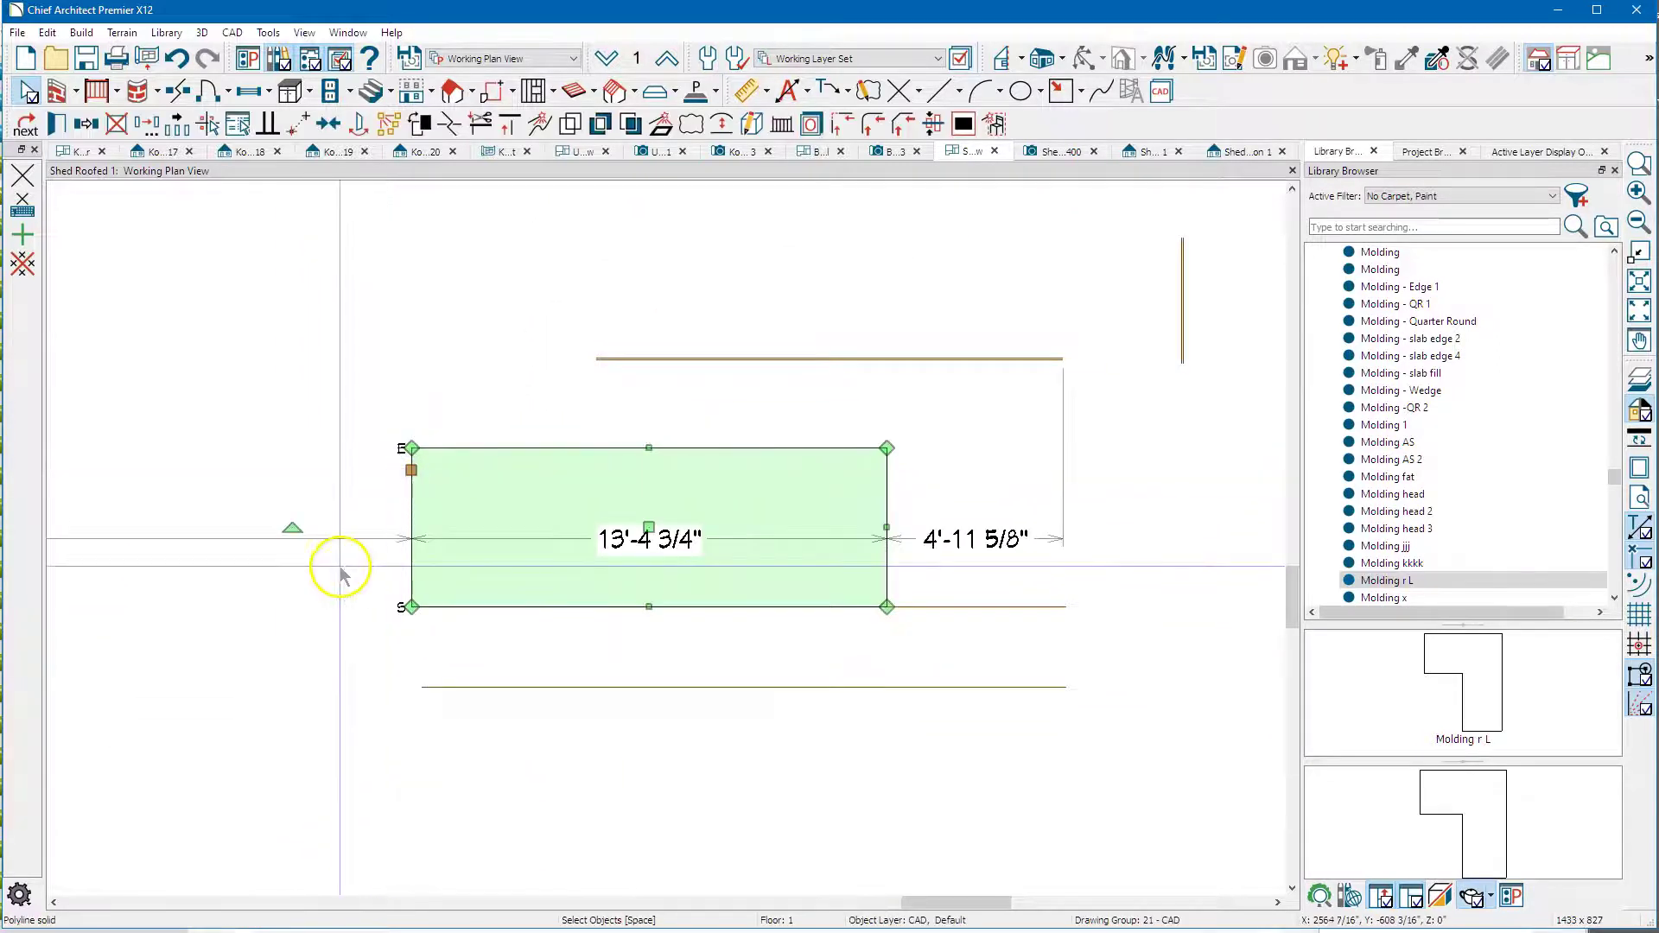
{"action": "left_click", "coordinate": [941, 609]}
{"action": "left_click", "coordinate": [937, 608]}
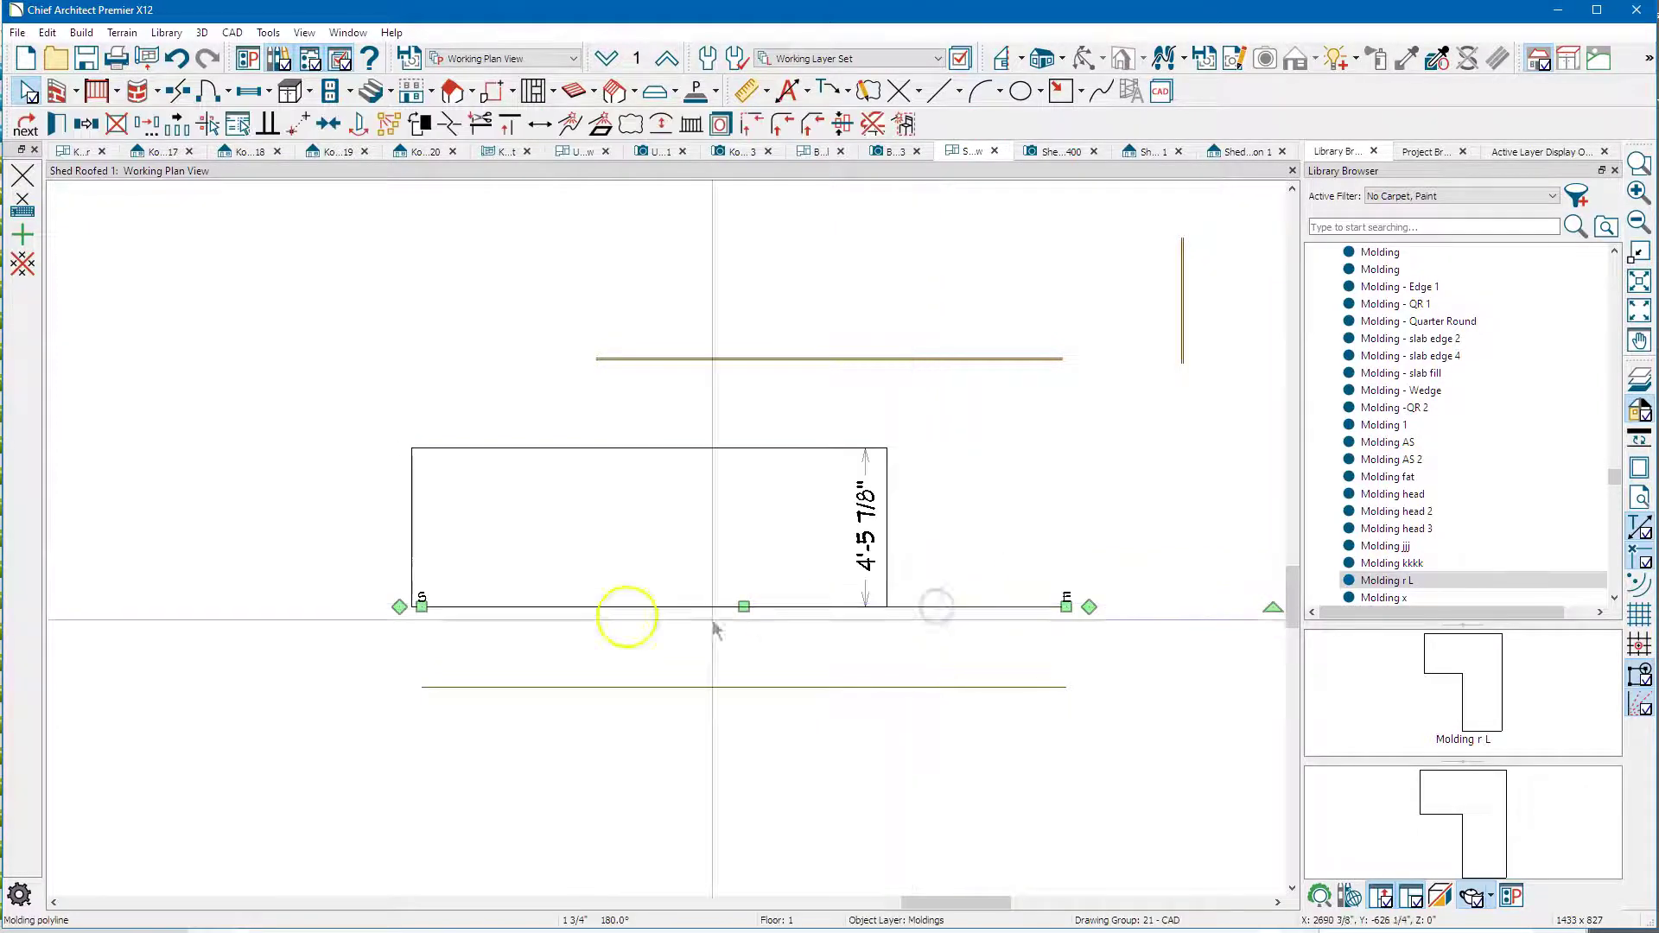
{"action": "left_click", "coordinate": [441, 499]}
{"action": "left_click", "coordinate": [412, 508]}
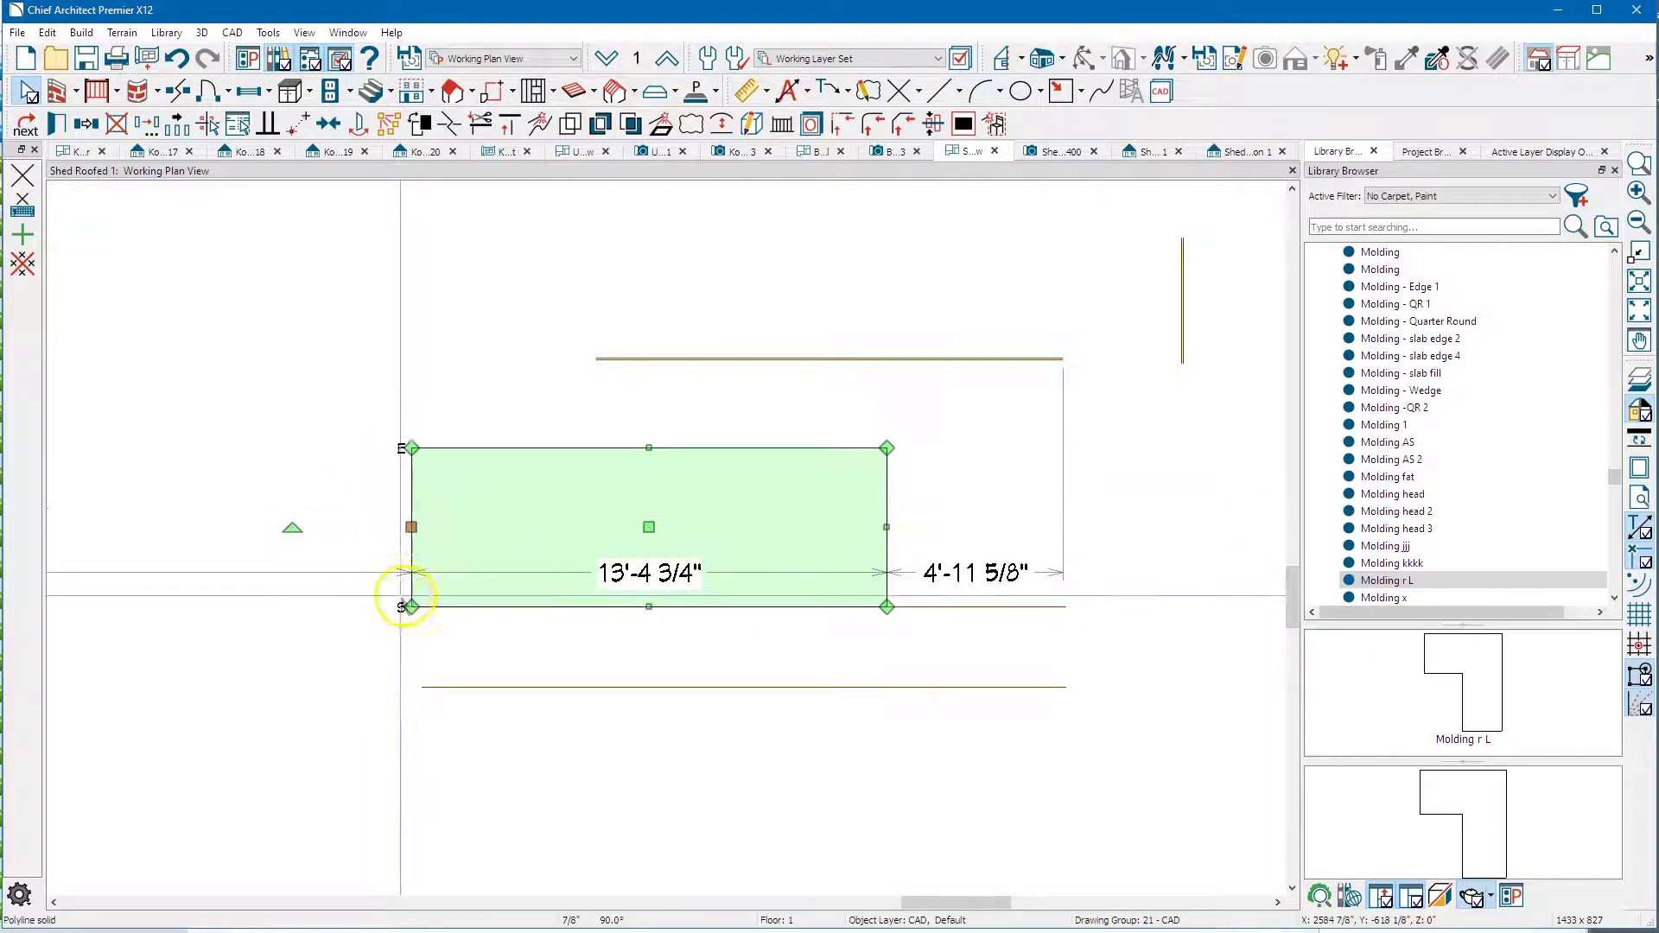
- In Cross Section 1, draw a horizontal line left from the L-shaped profile's bottom edge and a vertical line down from its left edge
{"action": "left_click", "coordinate": [1238, 153]}
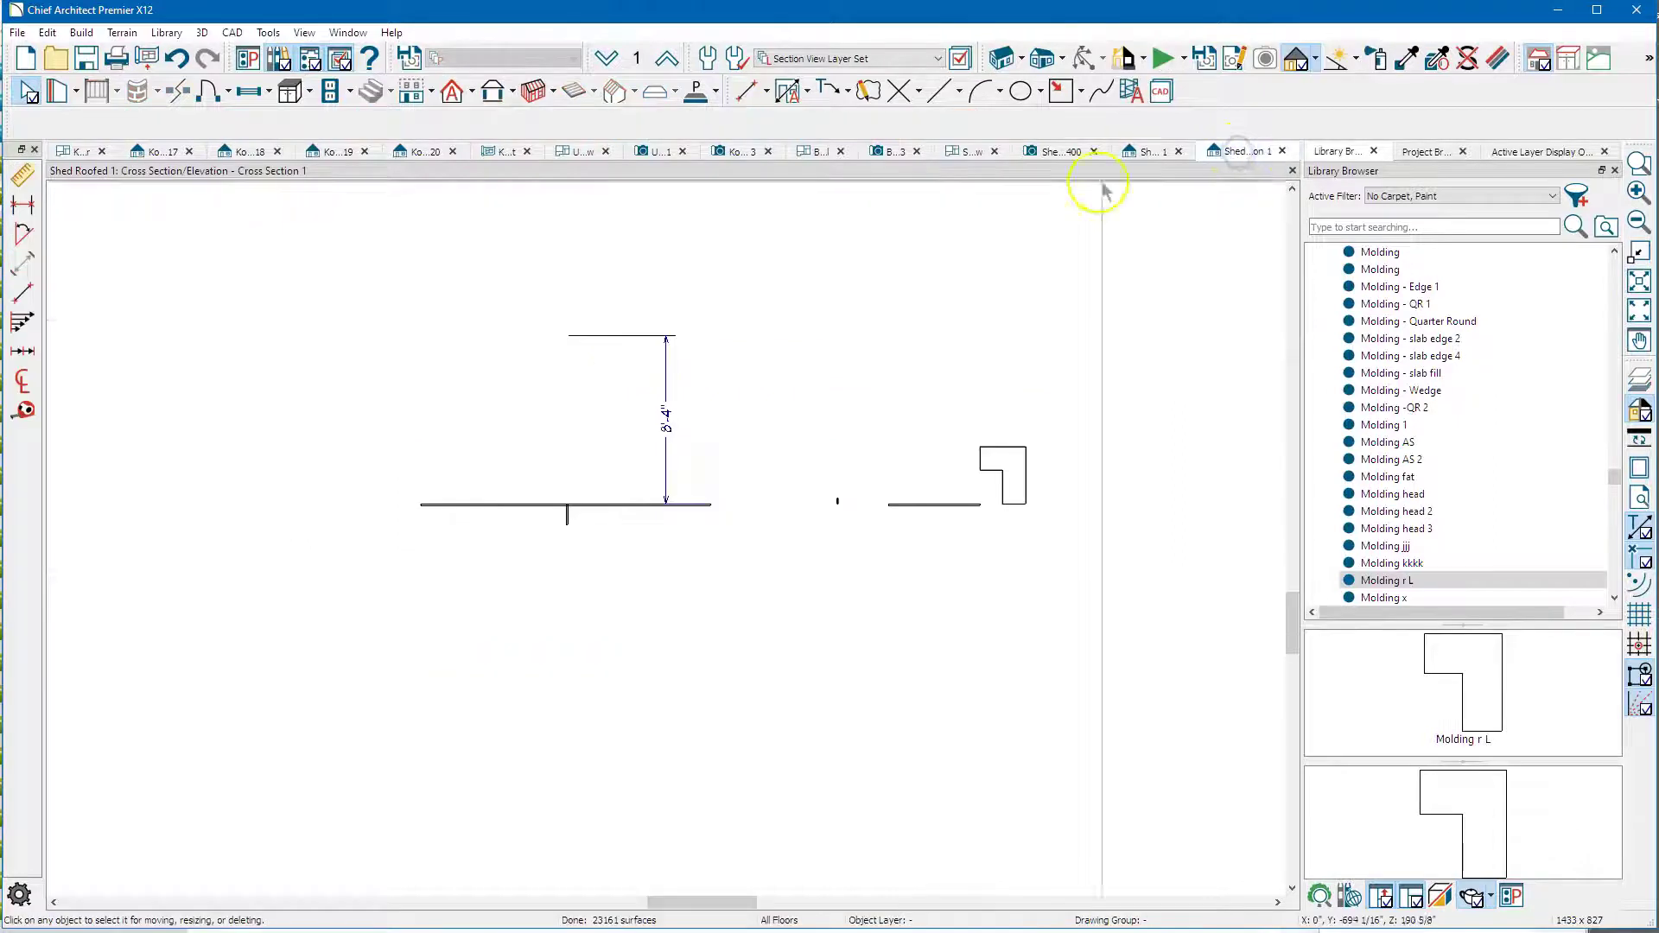
{"action": "scroll", "coordinate": [871, 510], "scroll_direction": "up", "scroll_amount": 5}
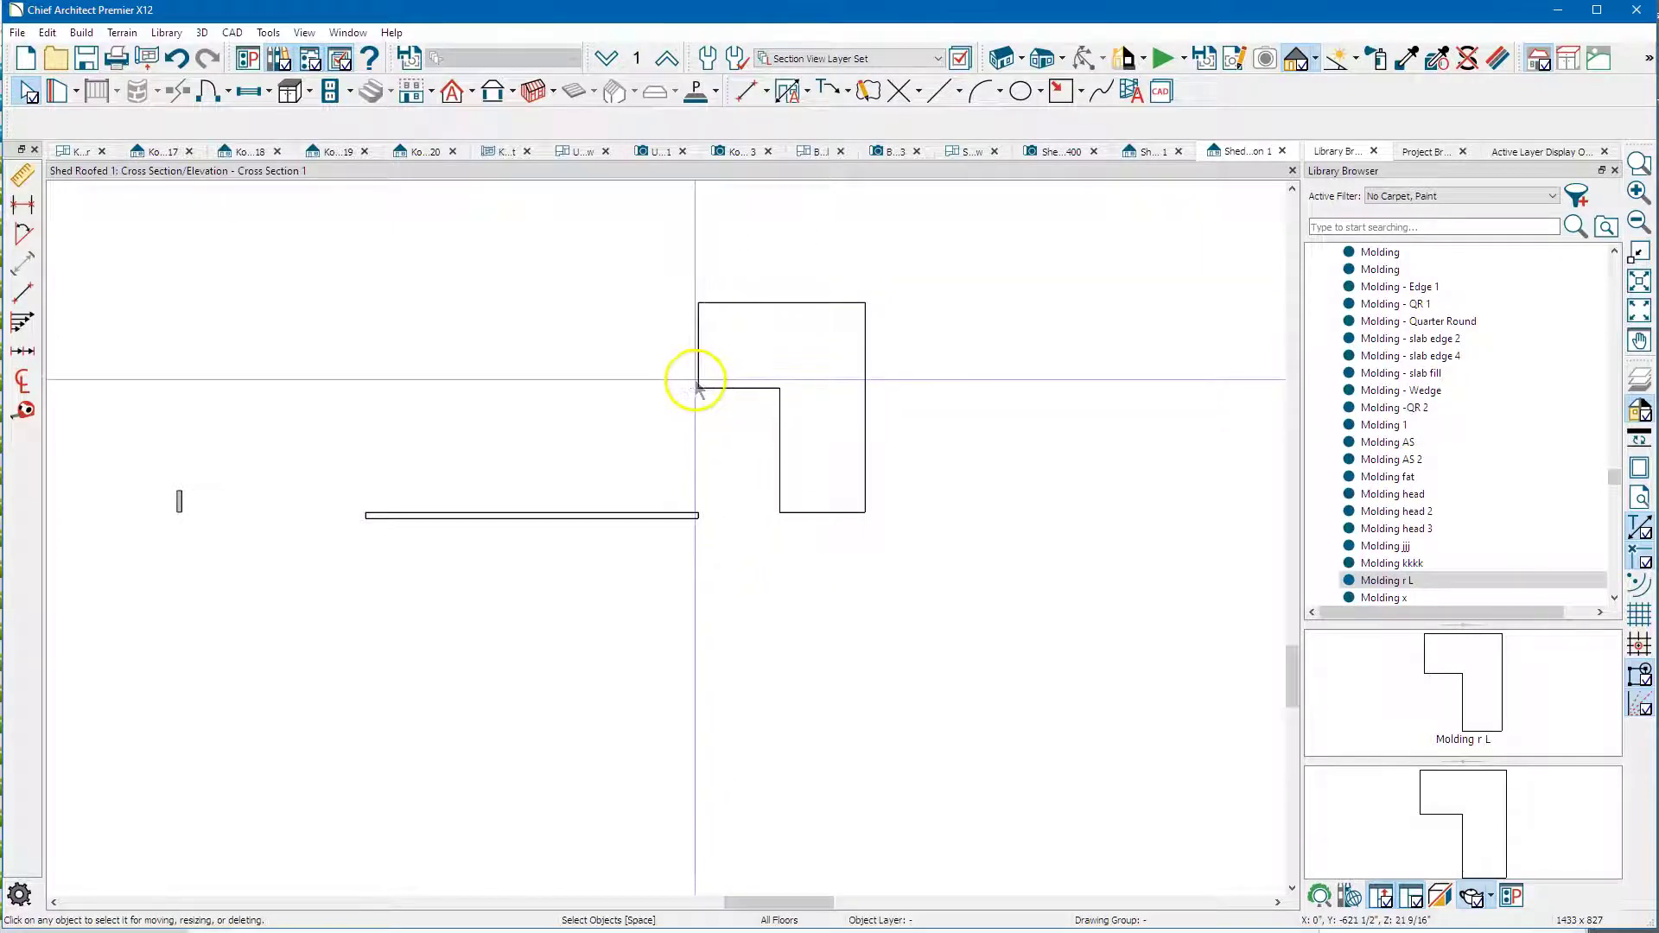
{"action": "left_click", "coordinate": [940, 90]}
{"action": "left_click_drag", "start_coordinate": [779, 521], "coordinate": [649, 521]}
{"action": "left_click_drag", "start_coordinate": [708, 388], "coordinate": [707, 533]}
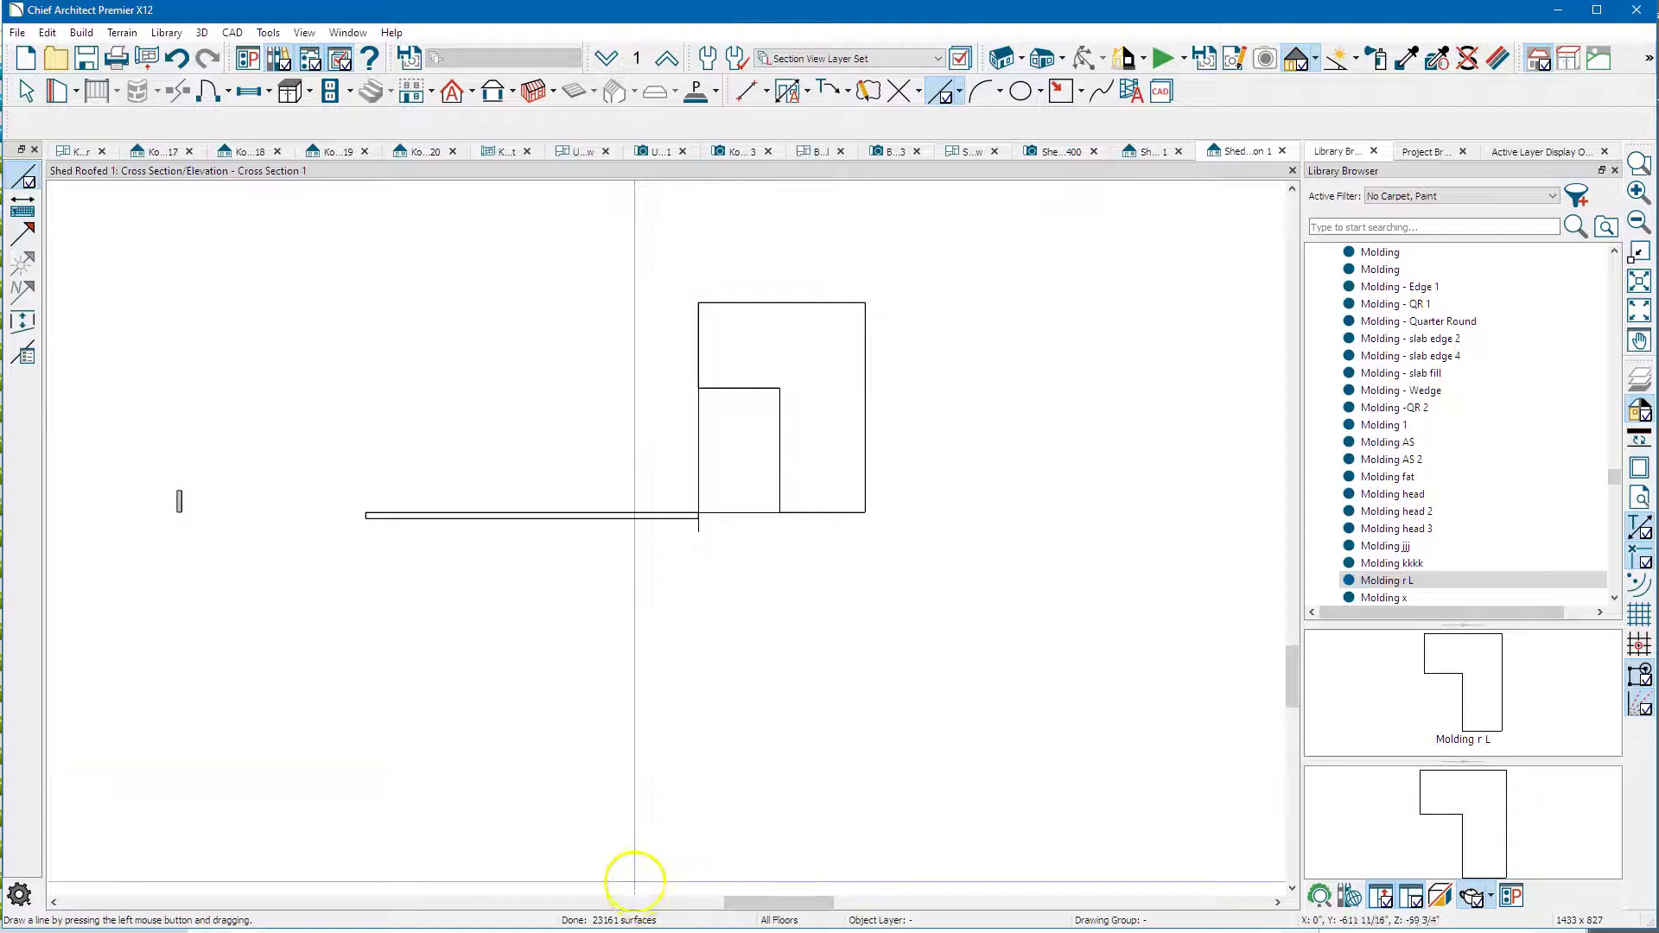
- Review the whole molding arrangement in the cross section and return to the working plan view to compare the layout
{"action": "scroll", "coordinate": [1029, 688], "scroll_direction": "down", "scroll_amount": 4}
{"action": "scroll", "coordinate": [1054, 495], "scroll_direction": "down", "scroll_amount": 2}
{"action": "scroll", "coordinate": [748, 677], "scroll_direction": "down", "scroll_amount": 2}
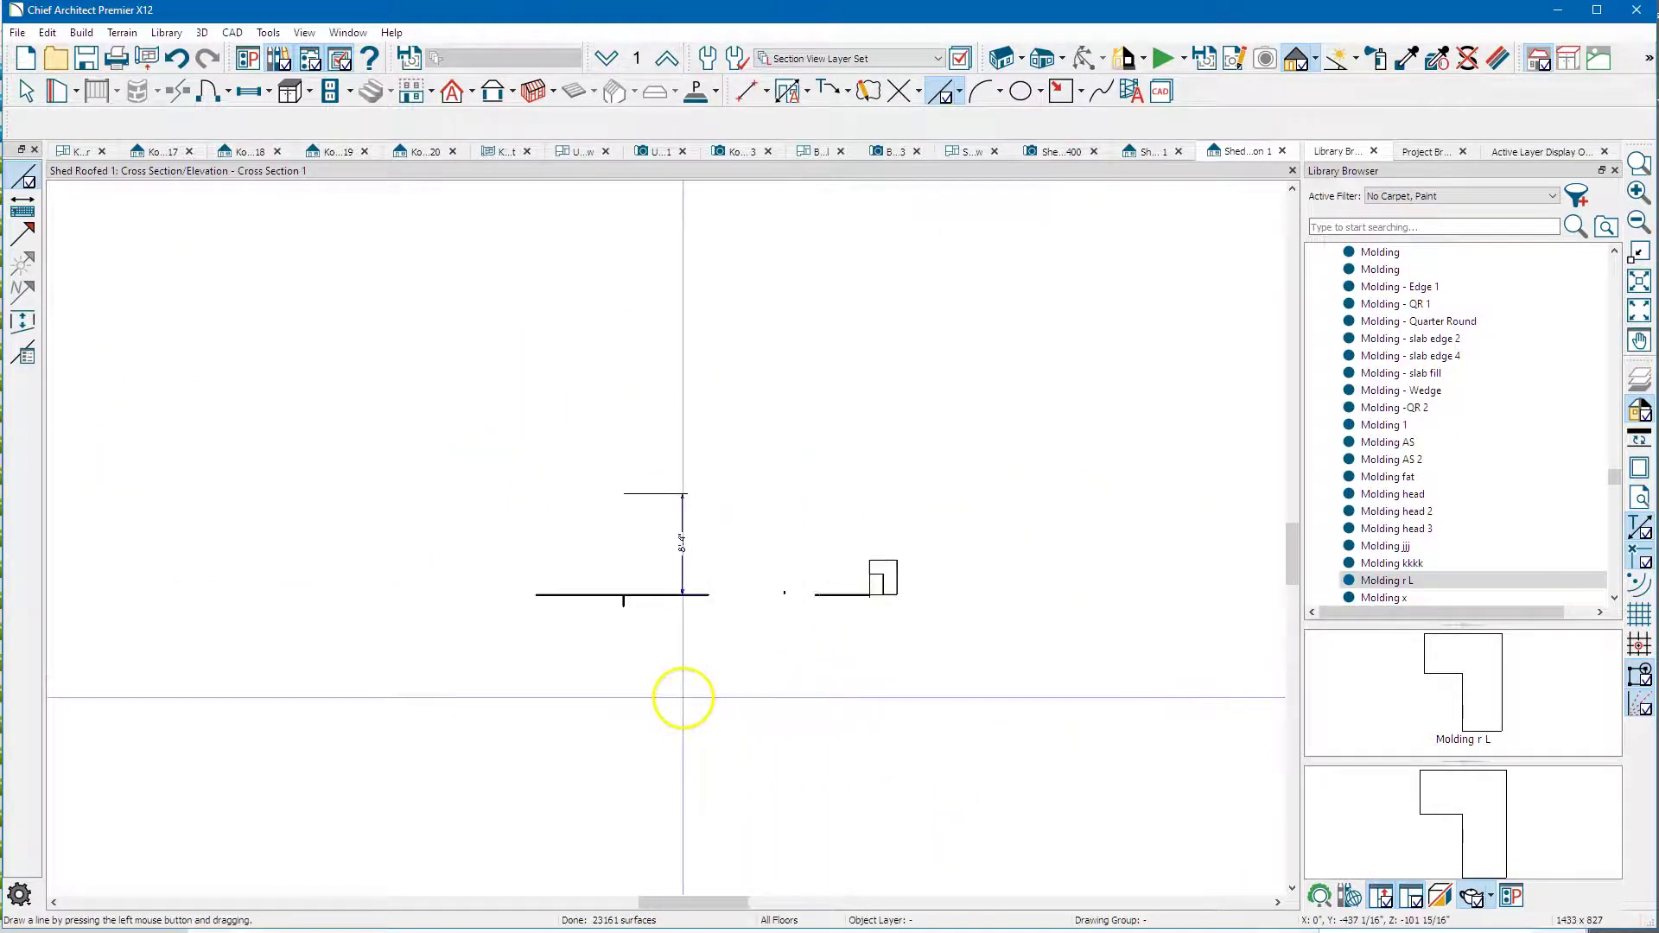
{"action": "scroll", "coordinate": [899, 624], "scroll_direction": "up", "scroll_amount": 3}
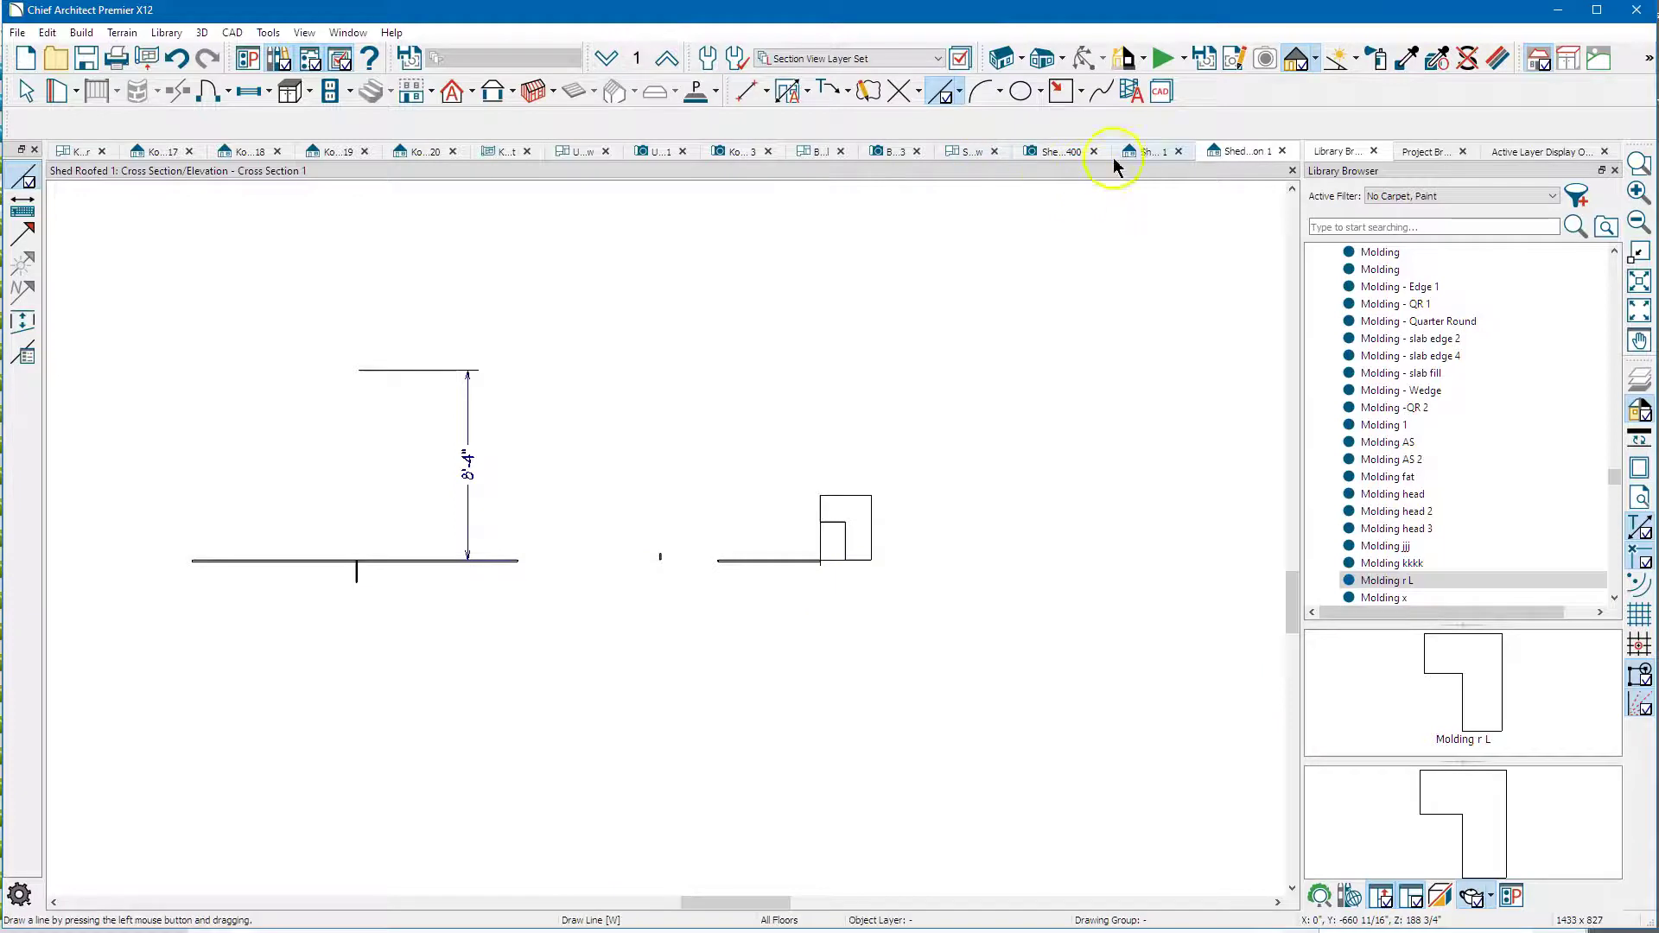
{"action": "left_click", "coordinate": [1140, 153]}
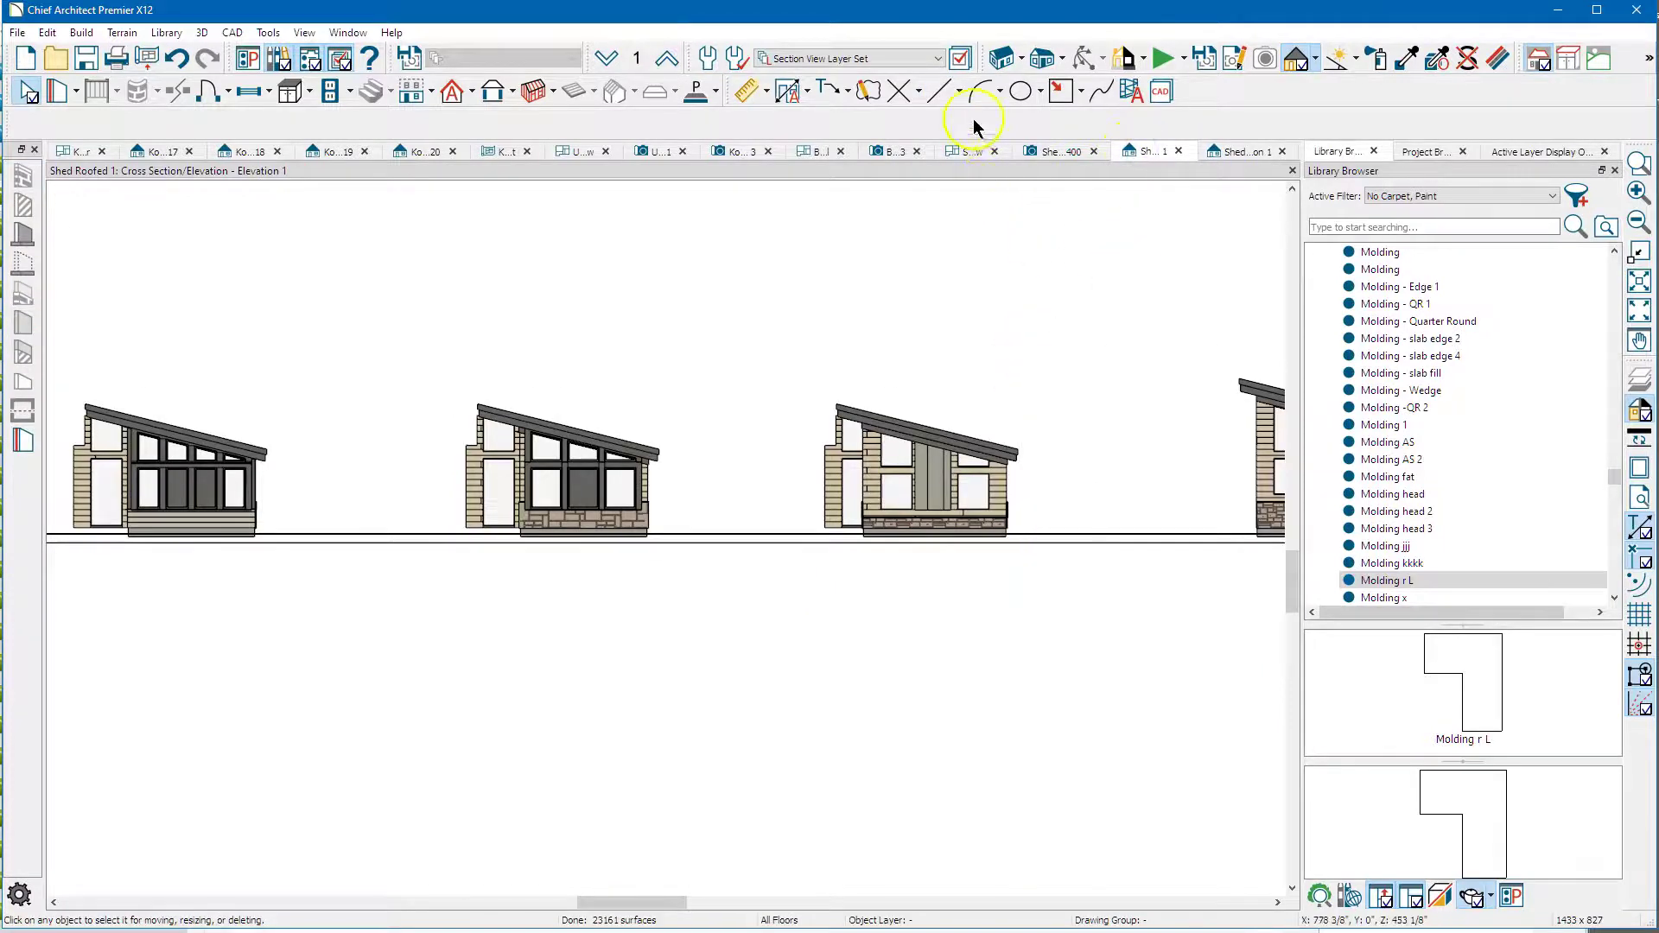
{"action": "left_click", "coordinate": [974, 153]}
{"action": "scroll", "coordinate": [530, 635], "scroll_direction": "down", "scroll_amount": 1}
{"action": "scroll", "coordinate": [529, 636], "scroll_direction": "down", "scroll_amount": 4}
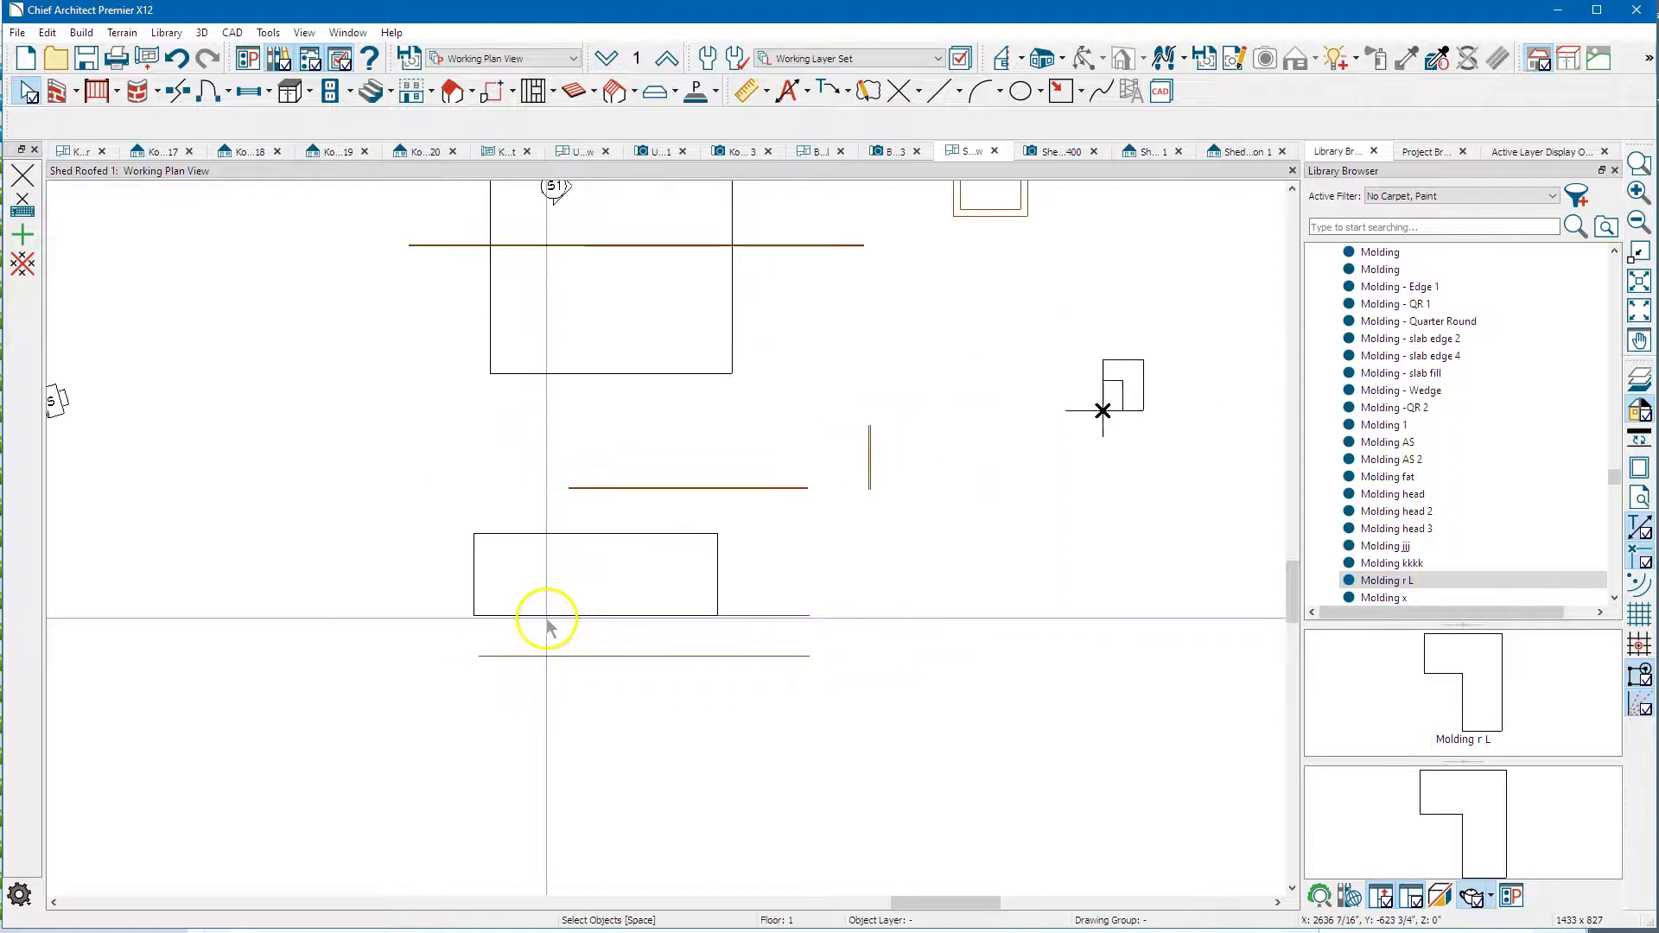
{"action": "scroll", "coordinate": [547, 622], "scroll_direction": "down", "scroll_amount": 1}
{"action": "middle_click_drag", "start_coordinate": [485, 481], "coordinate": [519, 598]}
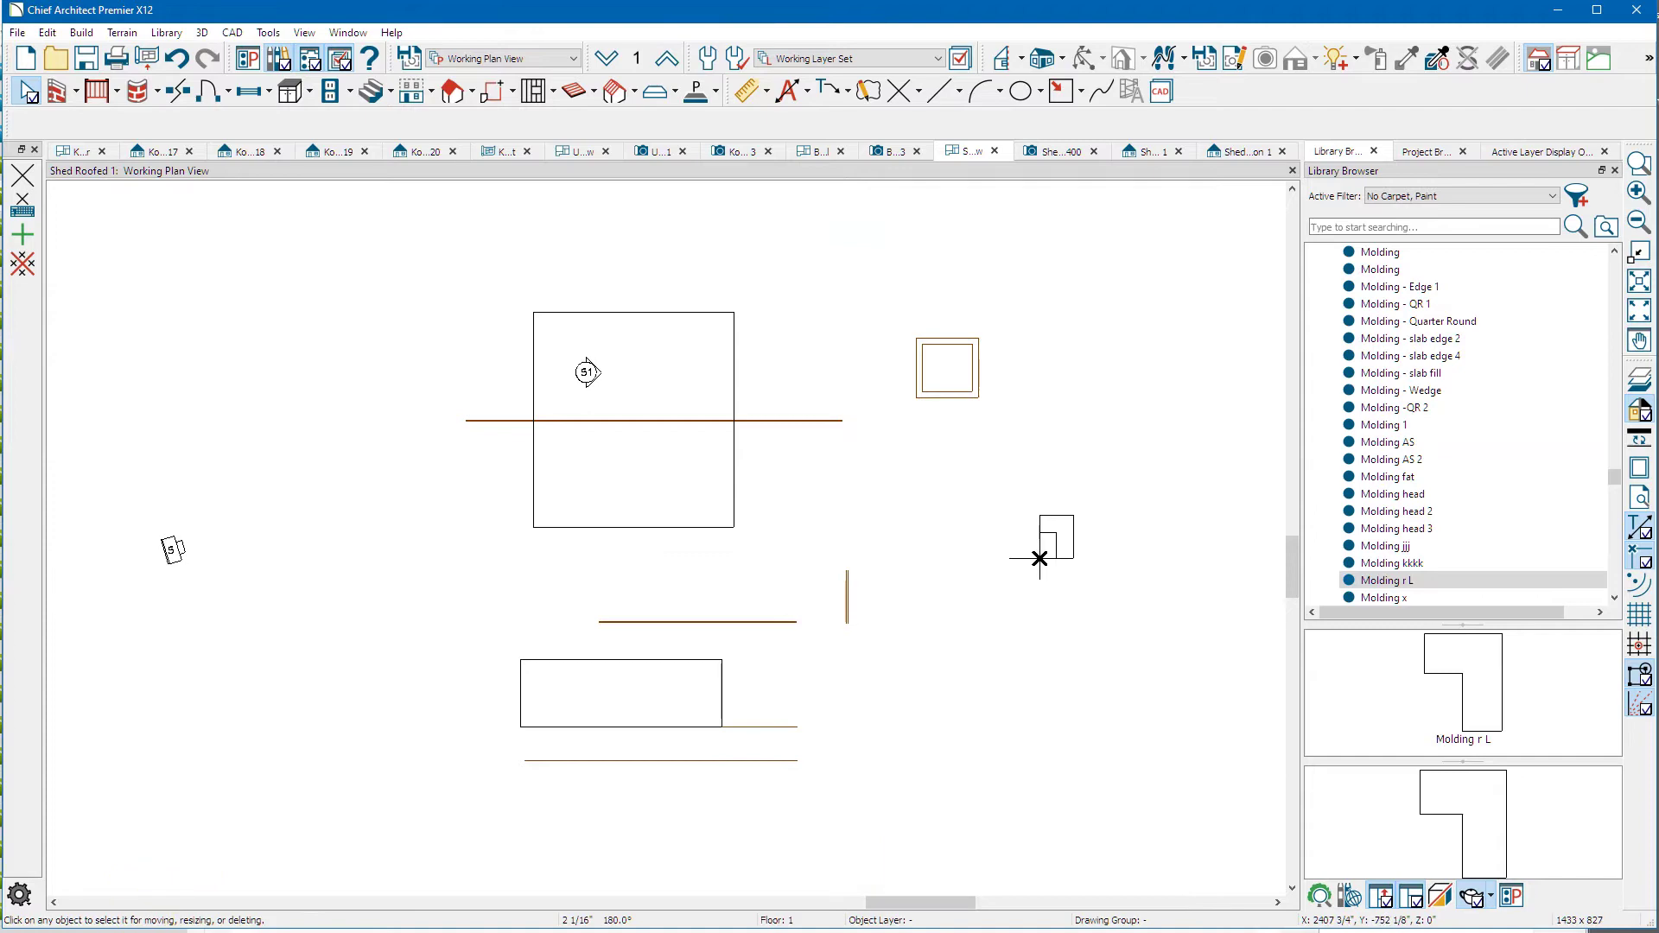